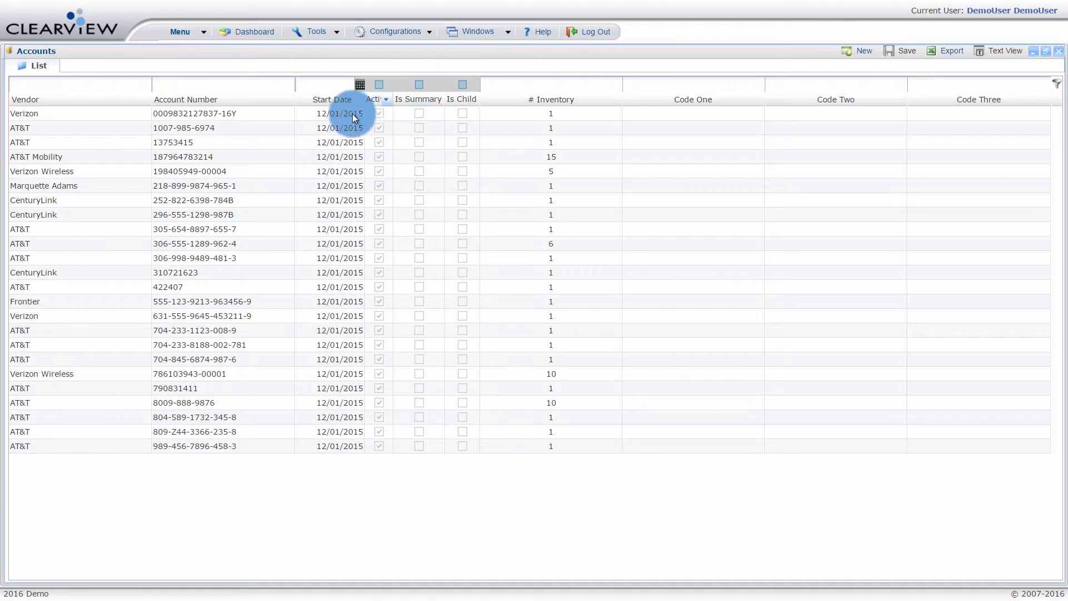
- Open the first two accounts in the list side by side, switch between their records, and return to the accounts list
double_click(24, 118)
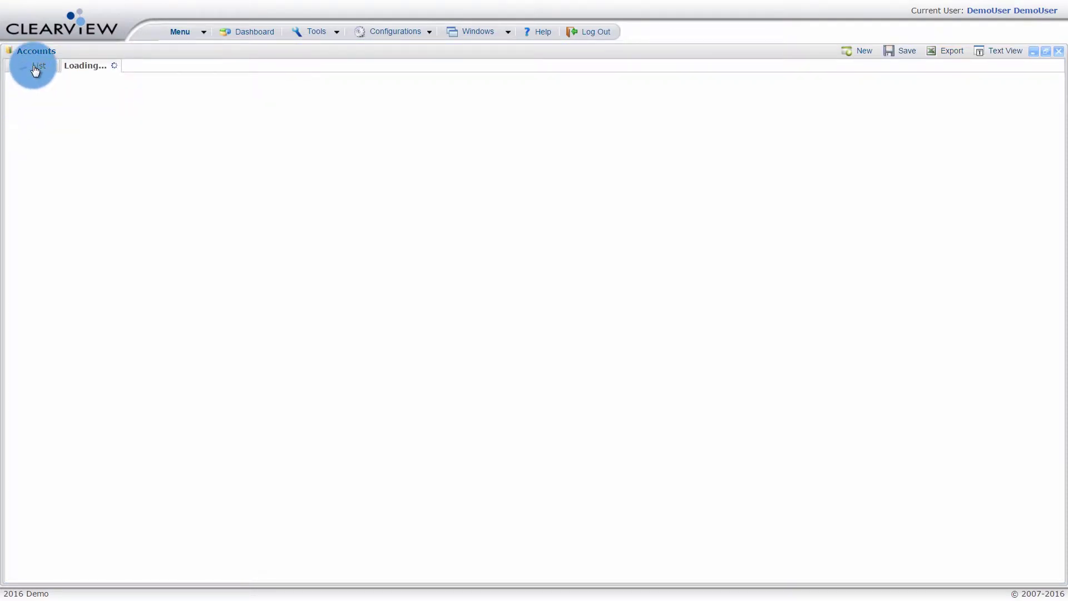
left_click(35, 68)
double_click(31, 126)
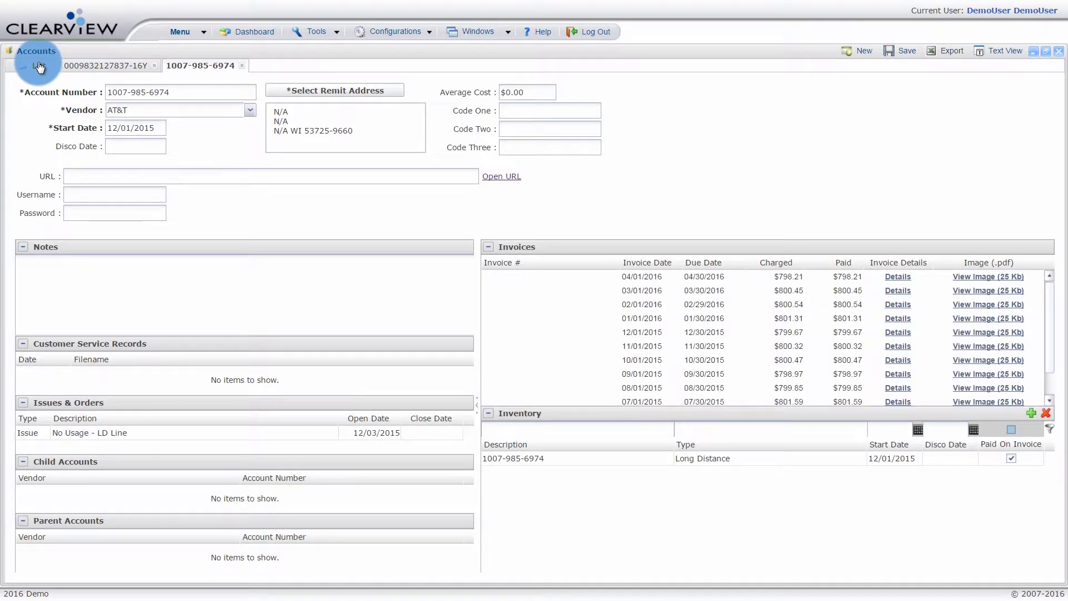
left_click(91, 65)
left_click(202, 67)
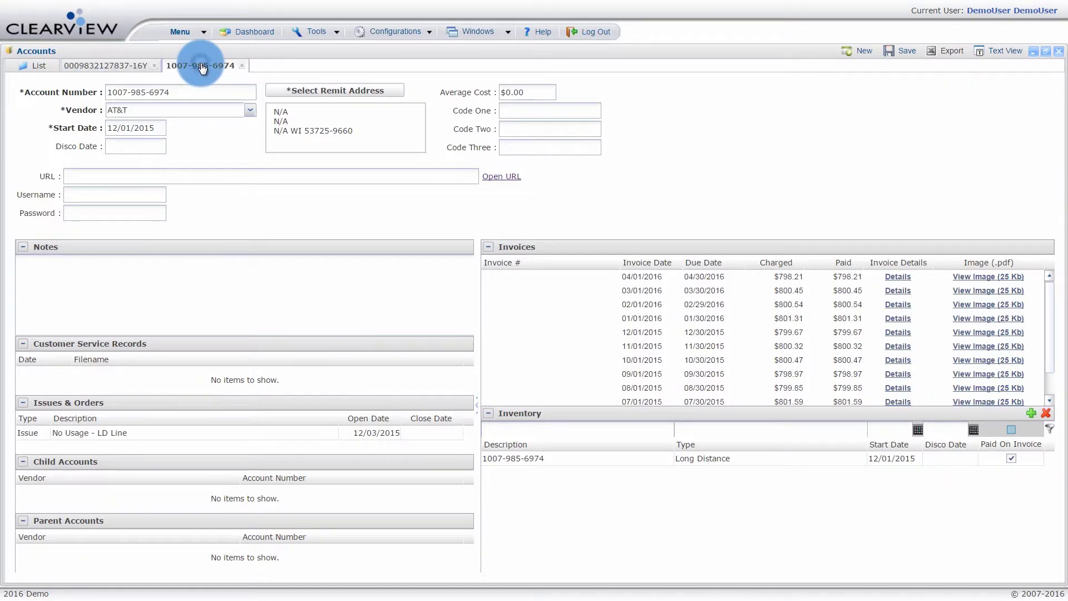
left_click(123, 67)
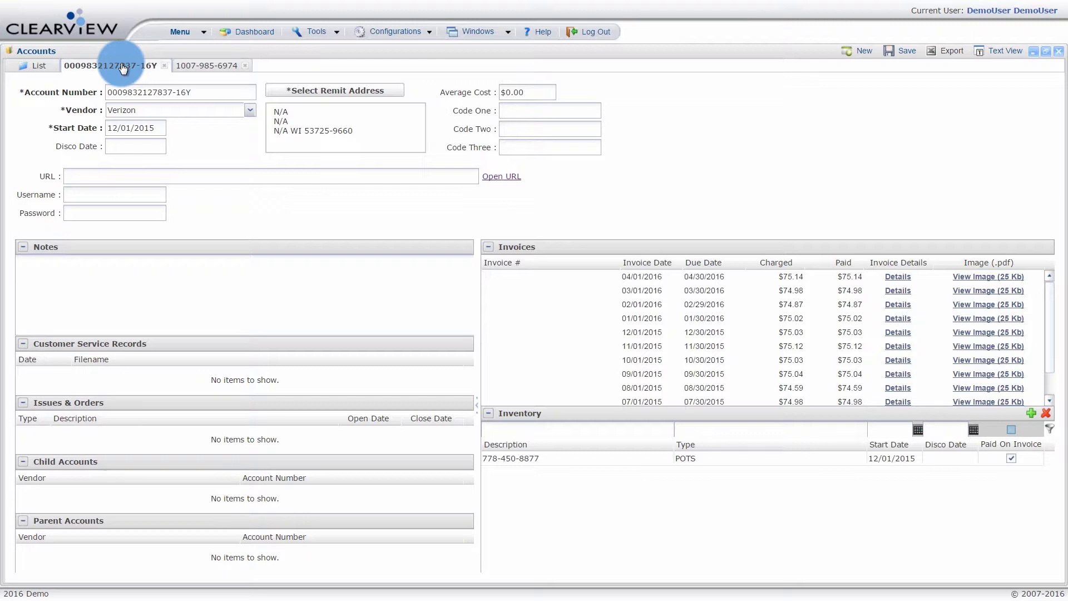
left_click(40, 66)
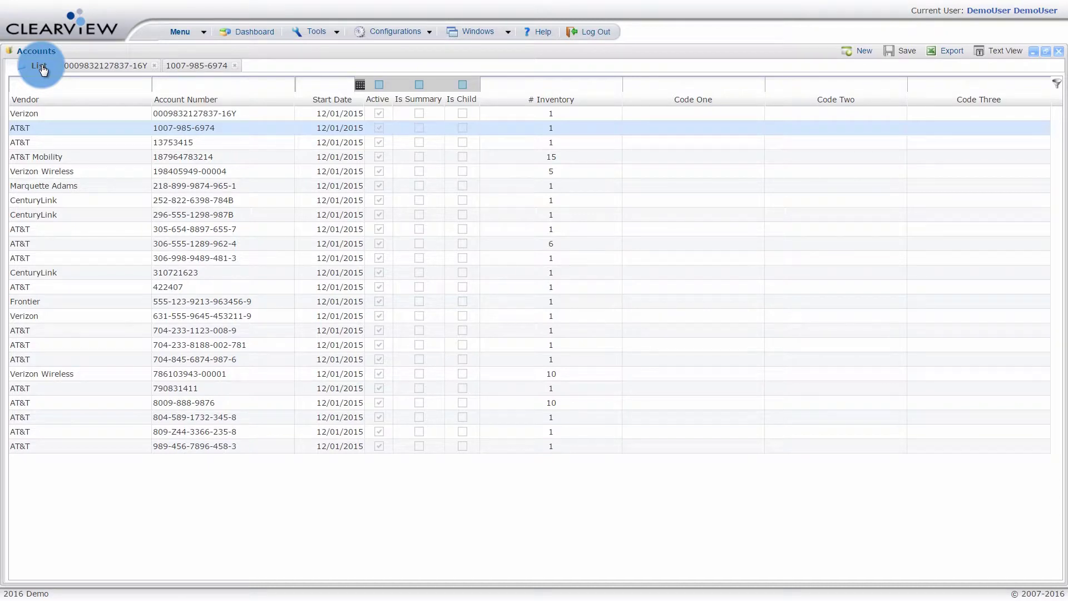
- Filter the accounts list to vendors matching "at"
left_click(103, 83)
type("at")
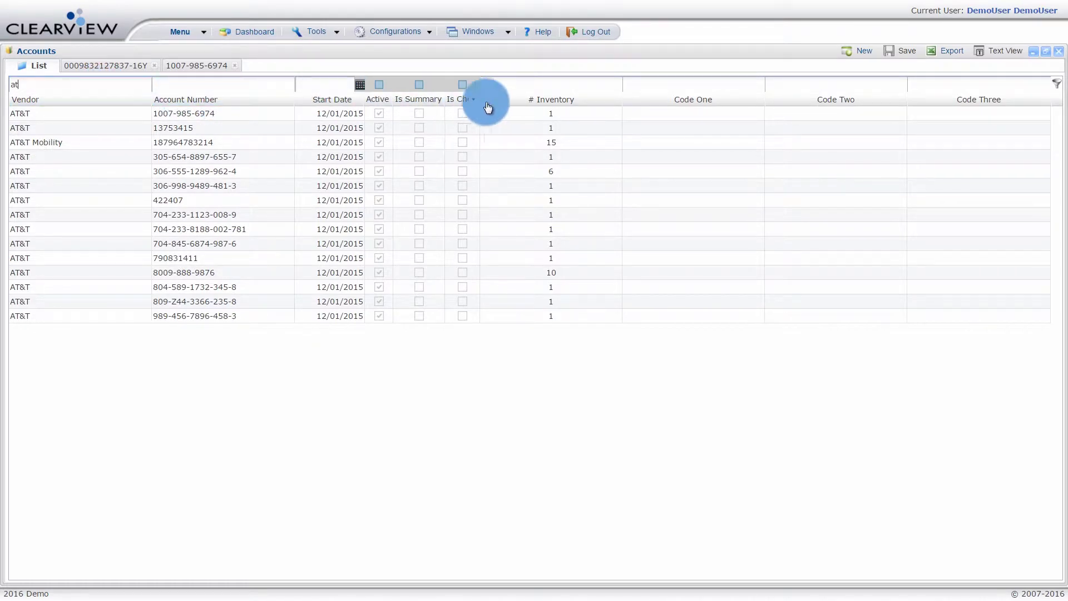
- Sort the filtered accounts by # Inventory, Account Number, Vendor and finally Start Date, and export the list
left_click(573, 109)
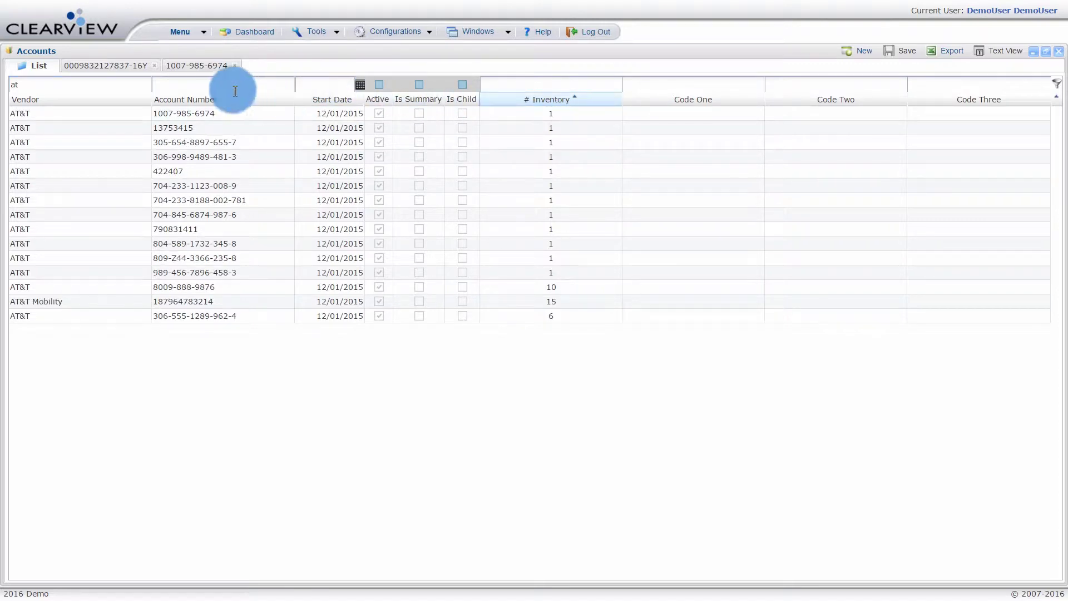
left_click(209, 106)
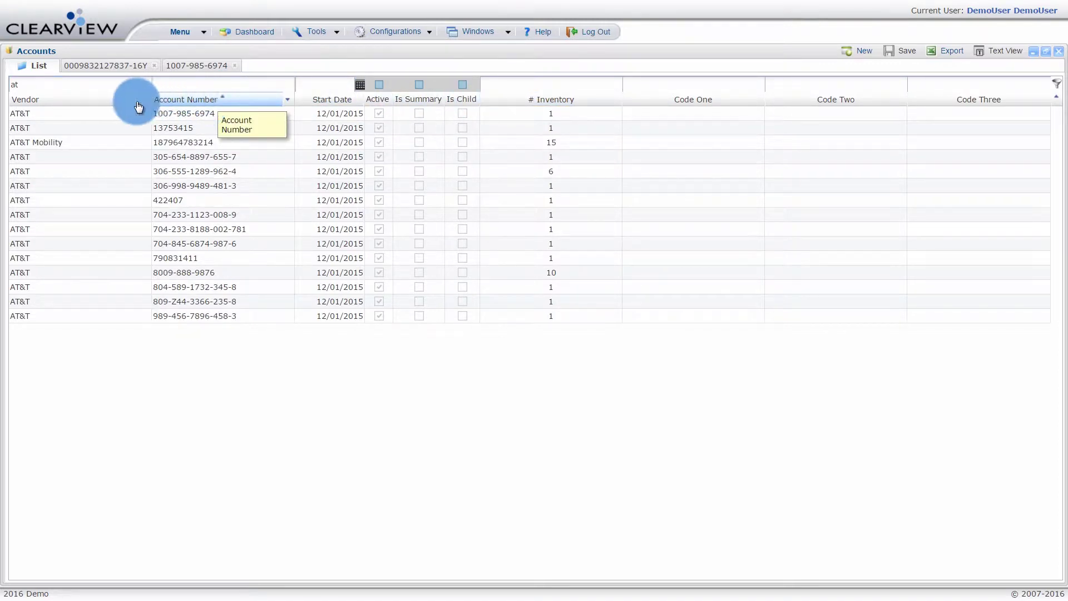
left_click(105, 107)
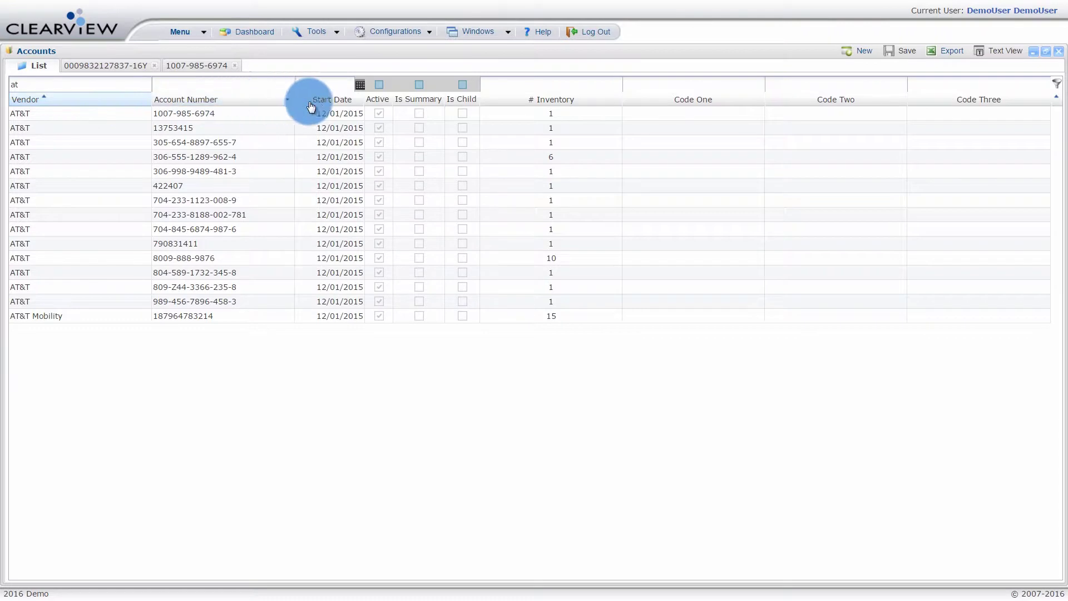
left_click(335, 104)
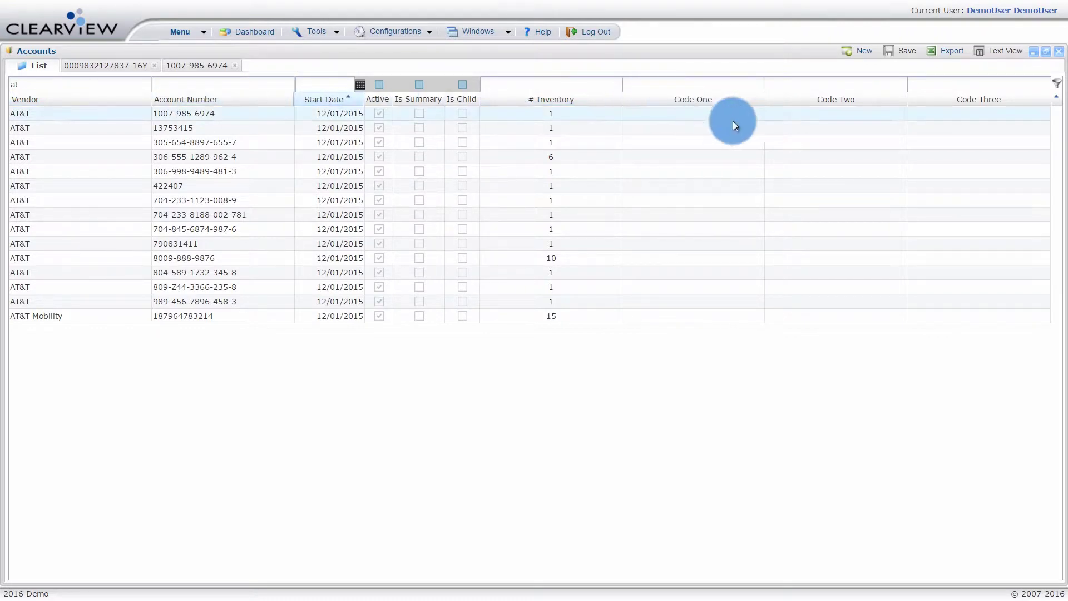
left_click(957, 52)
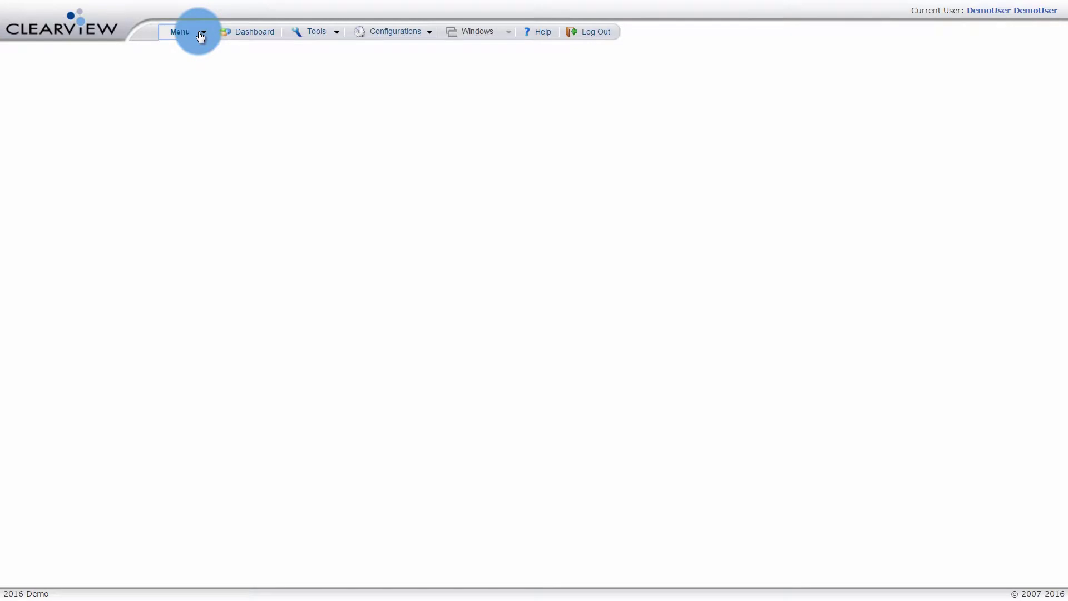
left_click(201, 36)
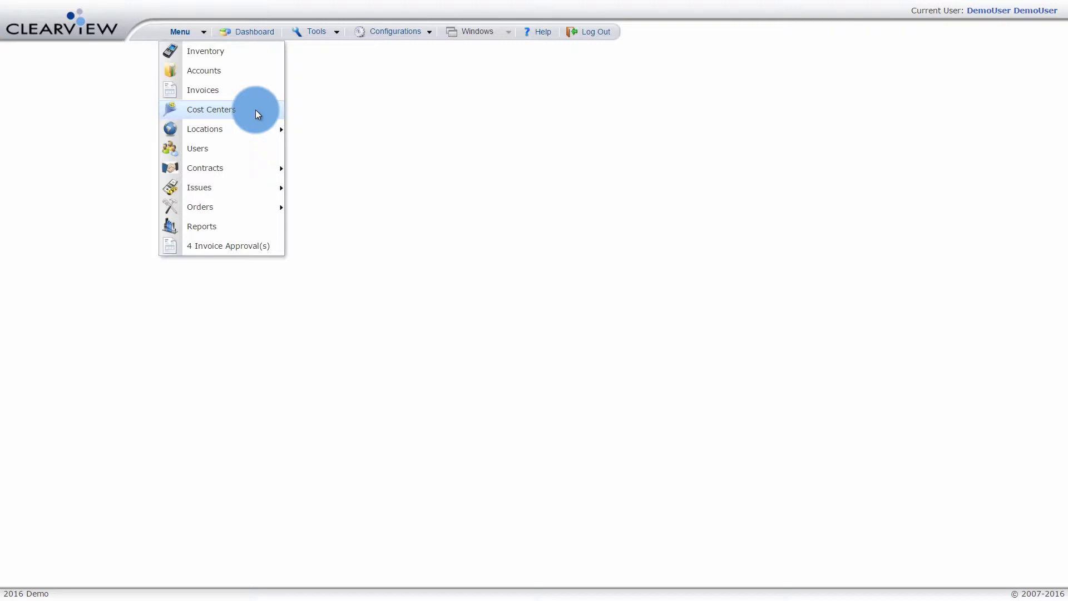
mouse_move(257, 130)
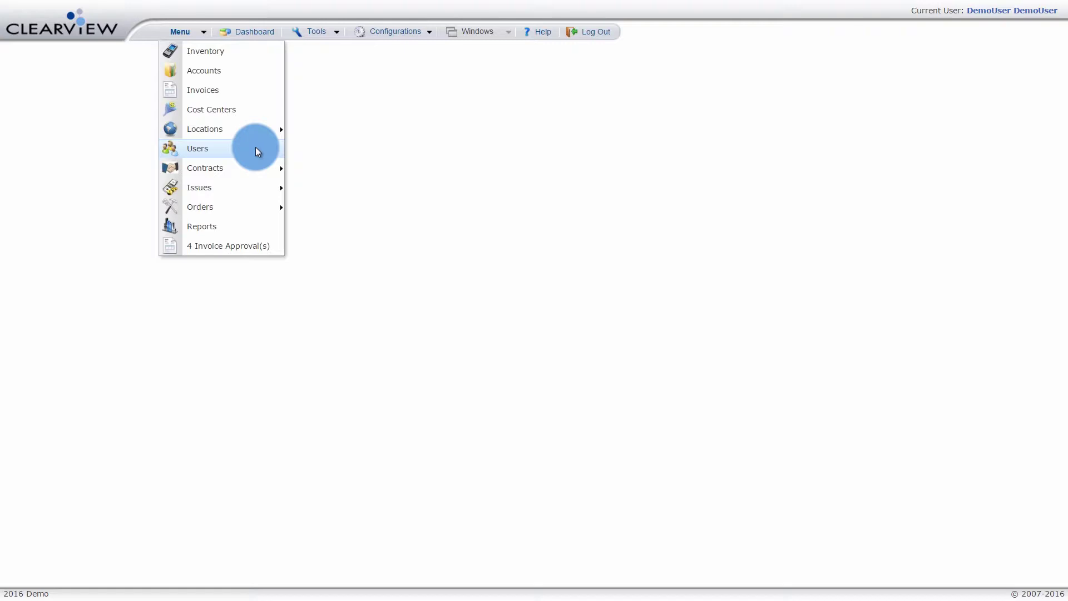
mouse_move(255, 170)
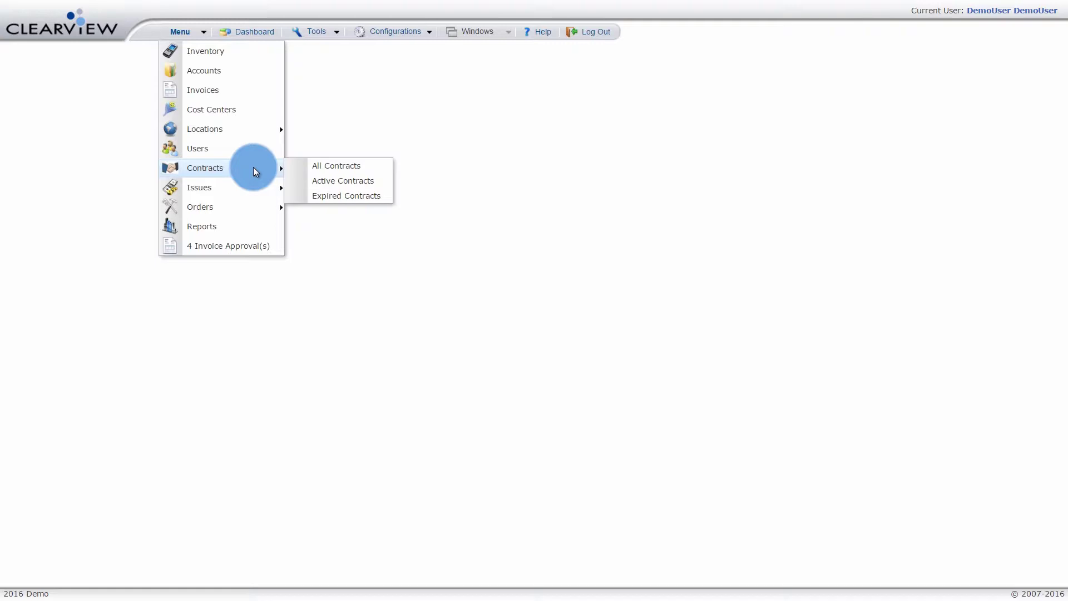
mouse_move(247, 188)
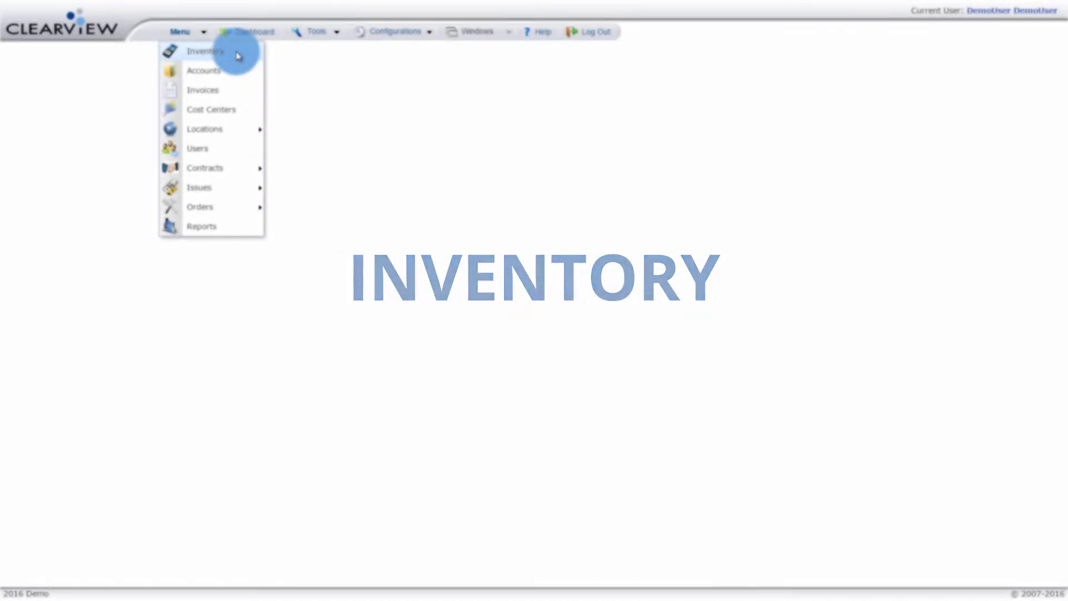
- Search the inventory without any criteria and open the record of the AT&T Long Distance item
left_click(236, 51)
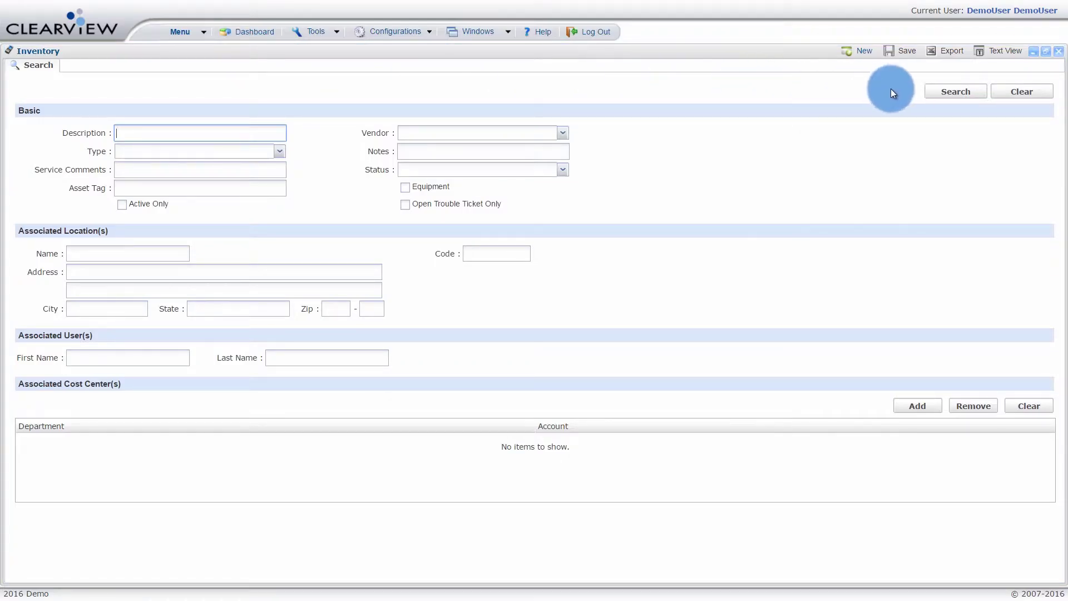
left_click(940, 92)
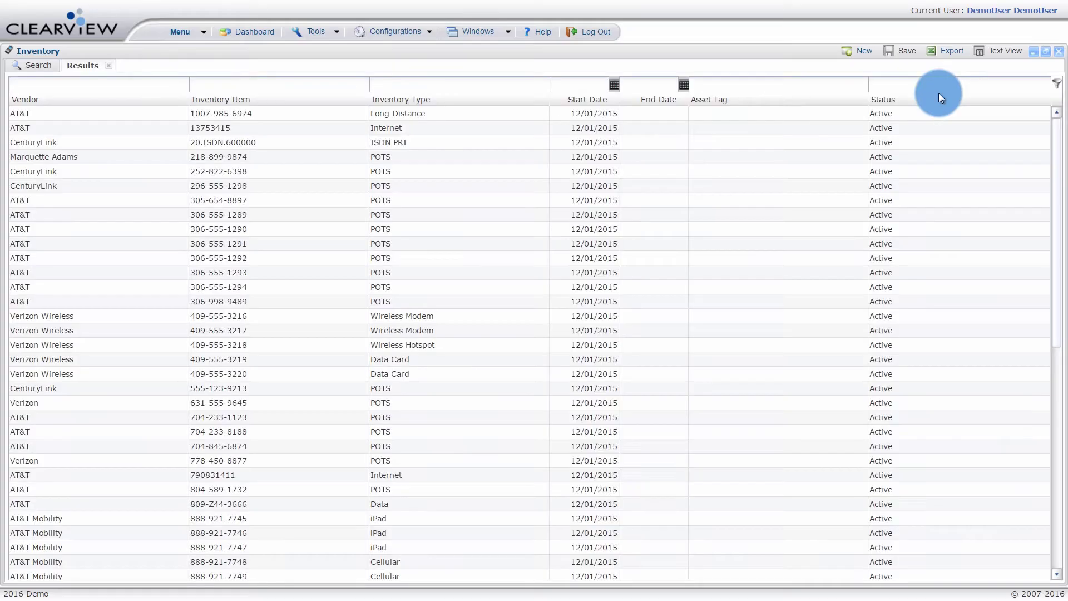
double_click(162, 112)
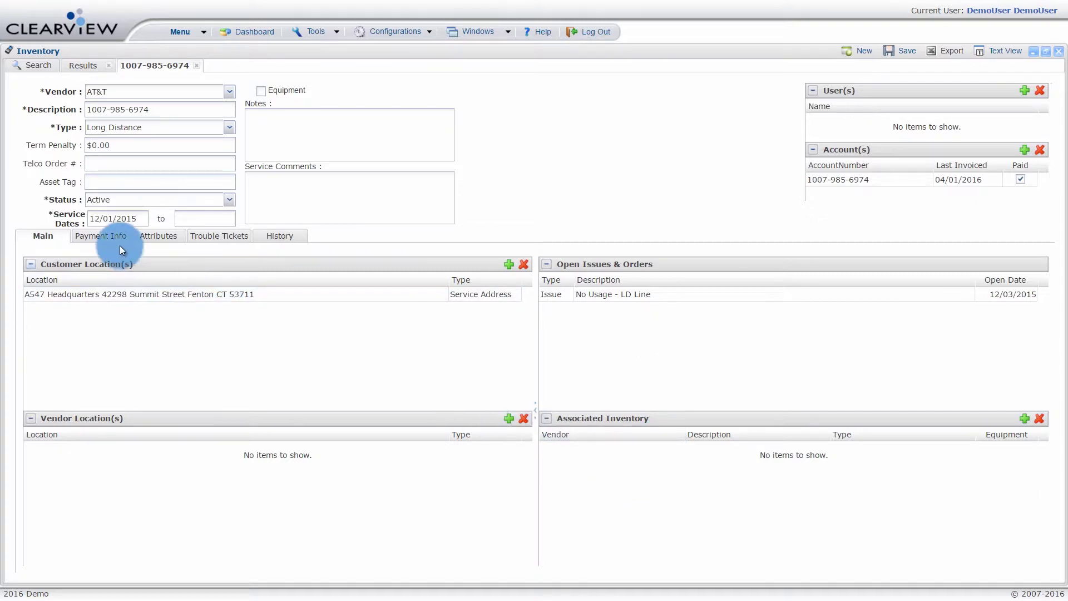
- Review the Long Distance item's payment info, attributes and trouble tickets
left_click(107, 238)
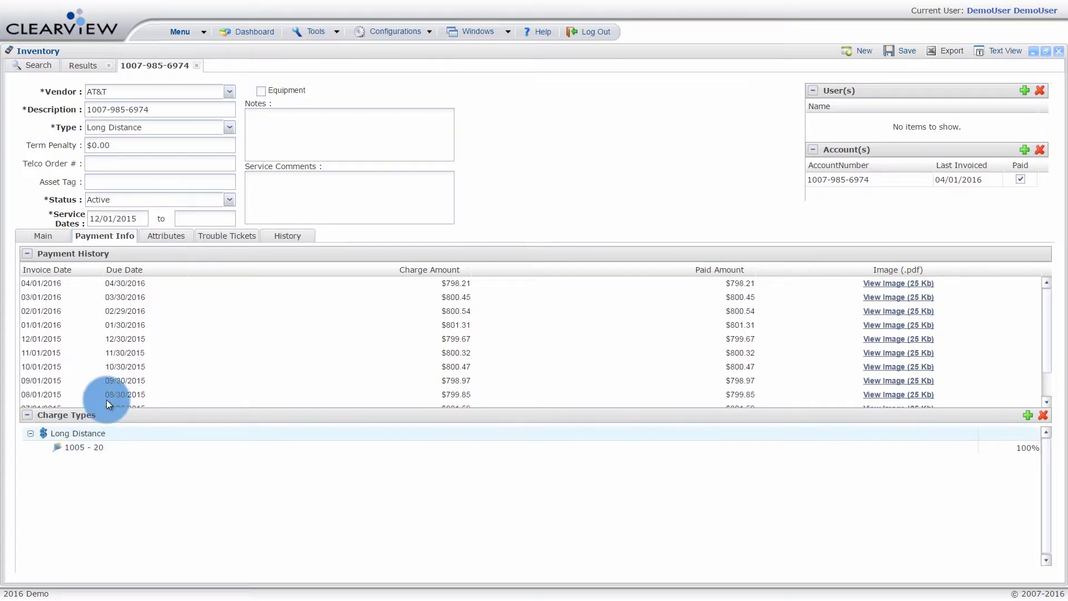
left_click(168, 240)
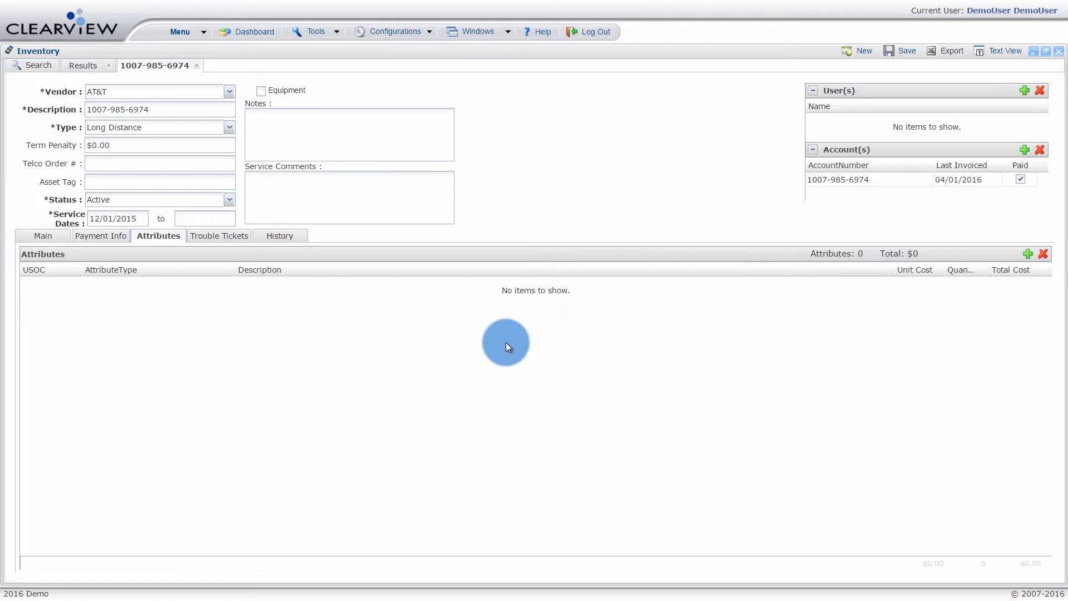
left_click(229, 237)
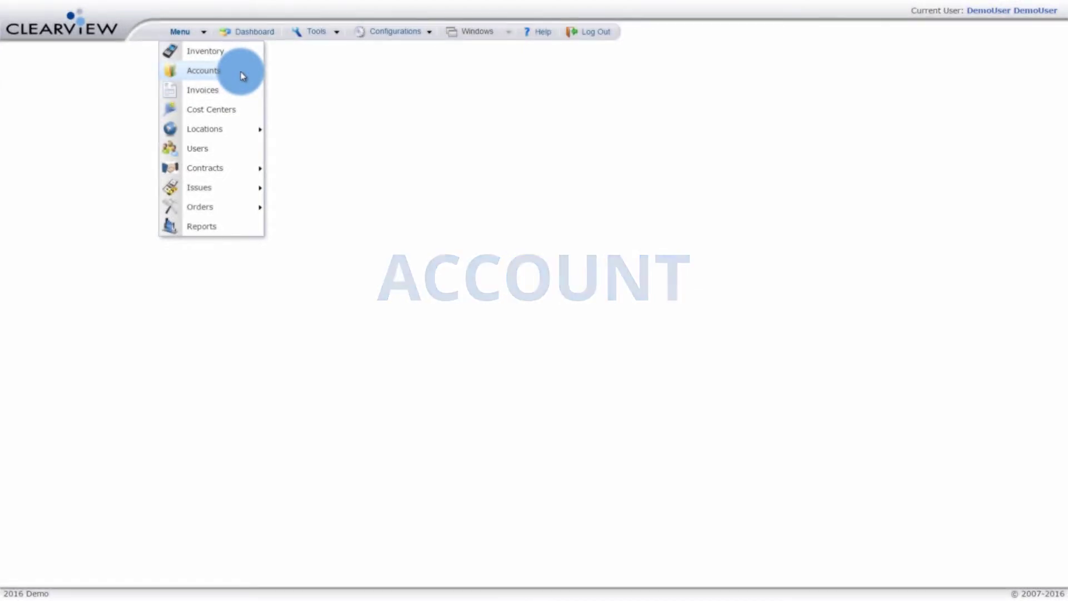
- View the first Verizon account from the accounts list, and go to the Invoices section
left_click(241, 72)
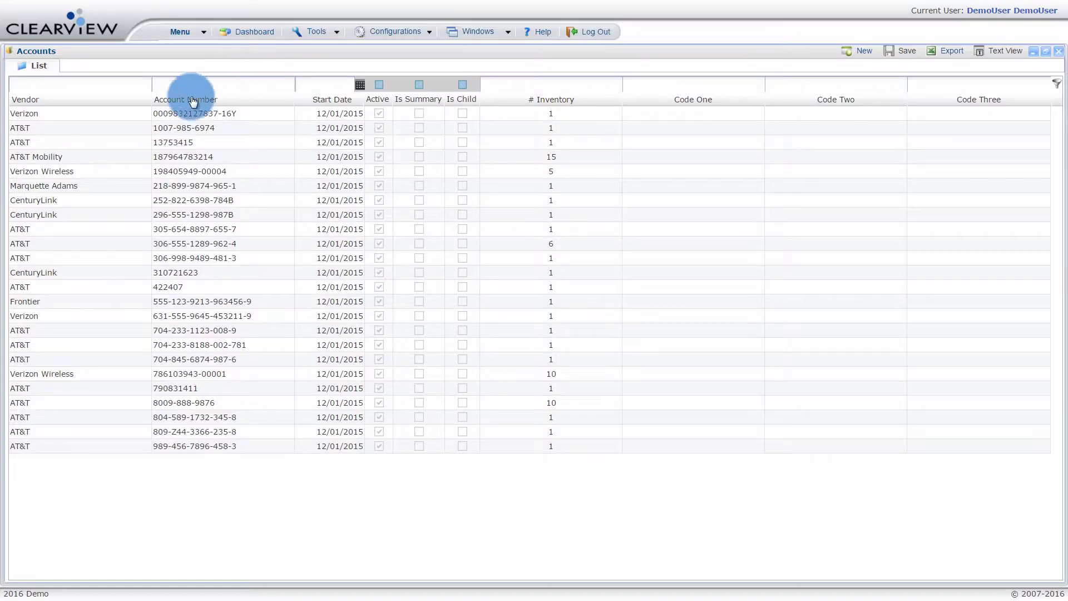
double_click(94, 113)
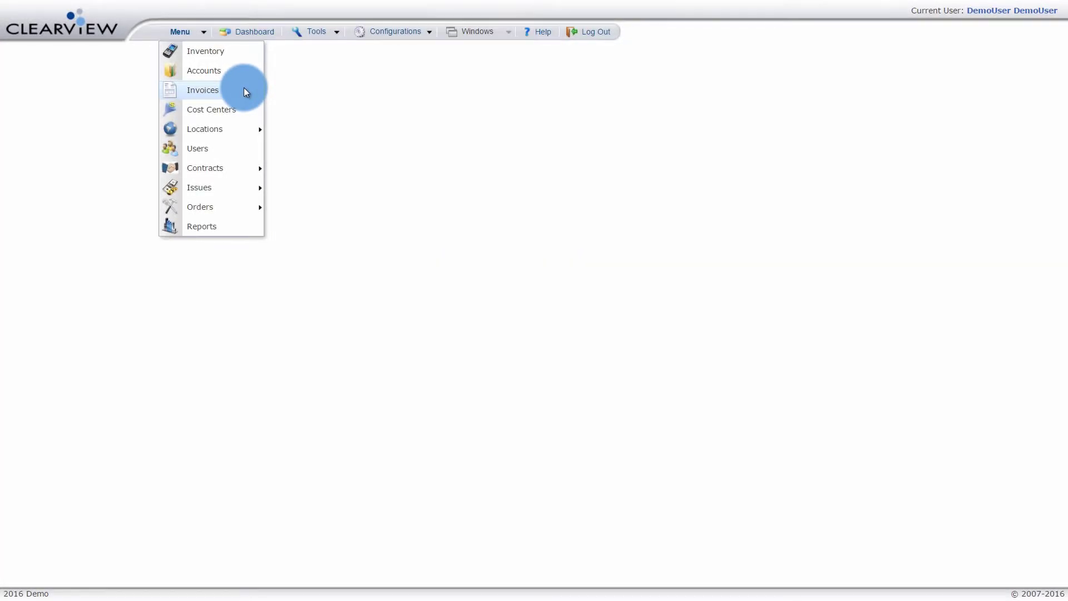
left_click(246, 92)
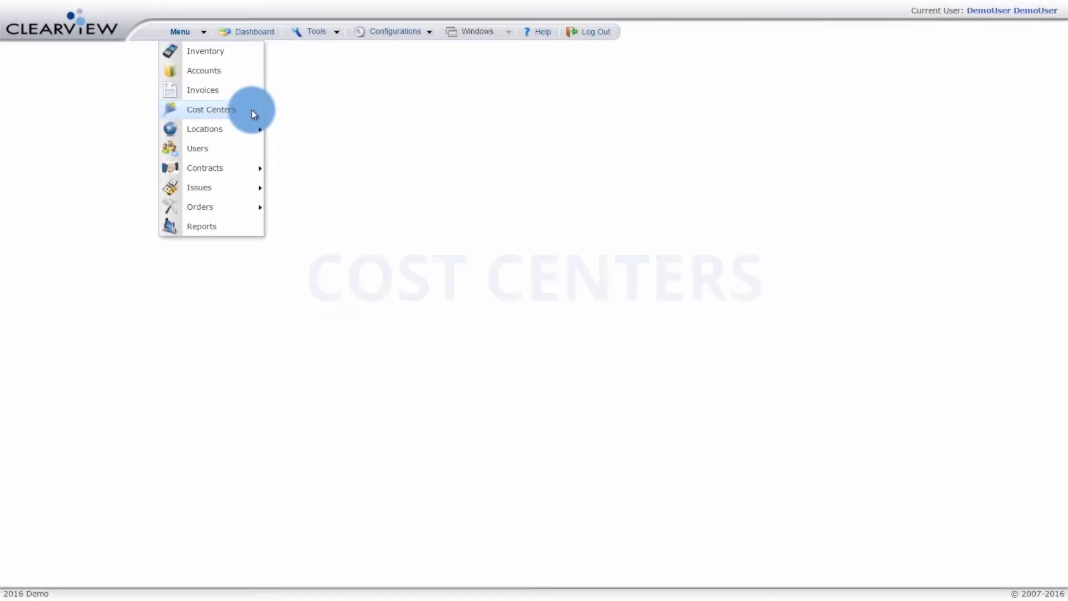
- Open the cost center record for department 1001 and the record of customer location A553 from all locations
left_click(251, 110)
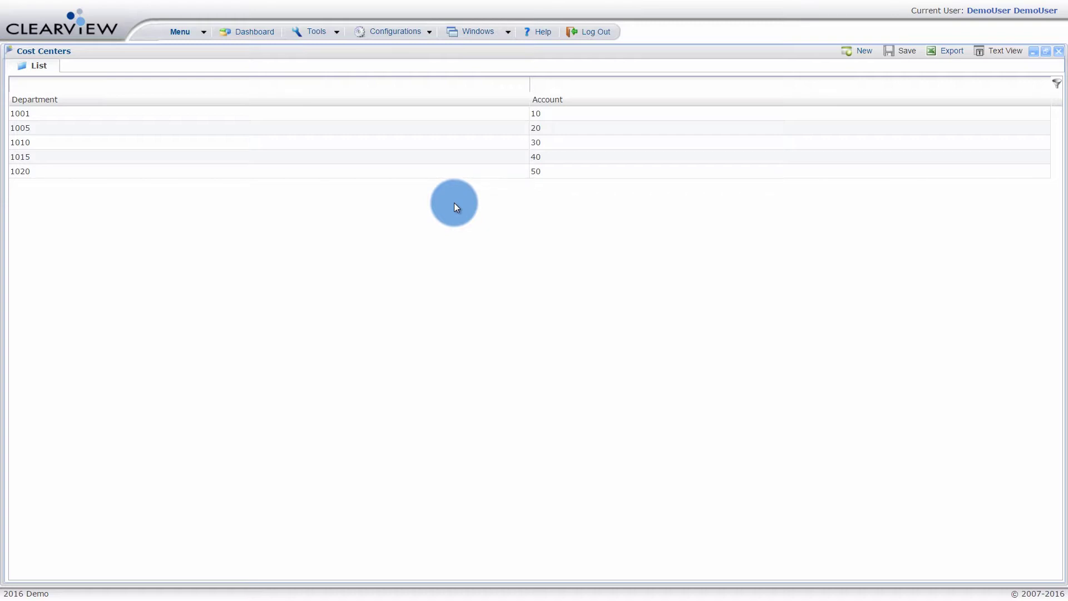
double_click(236, 115)
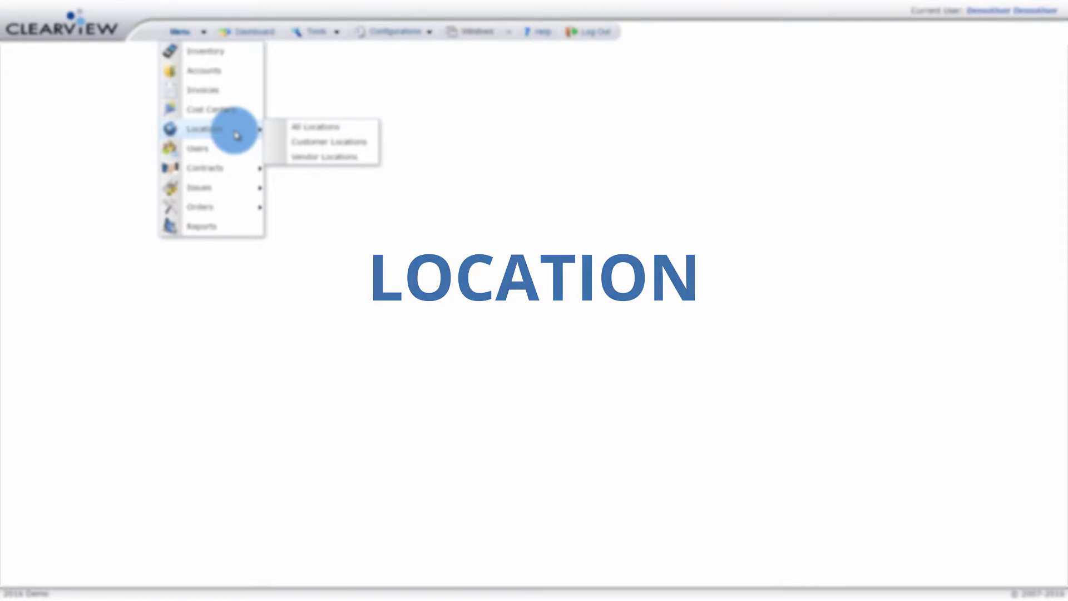
left_click(309, 127)
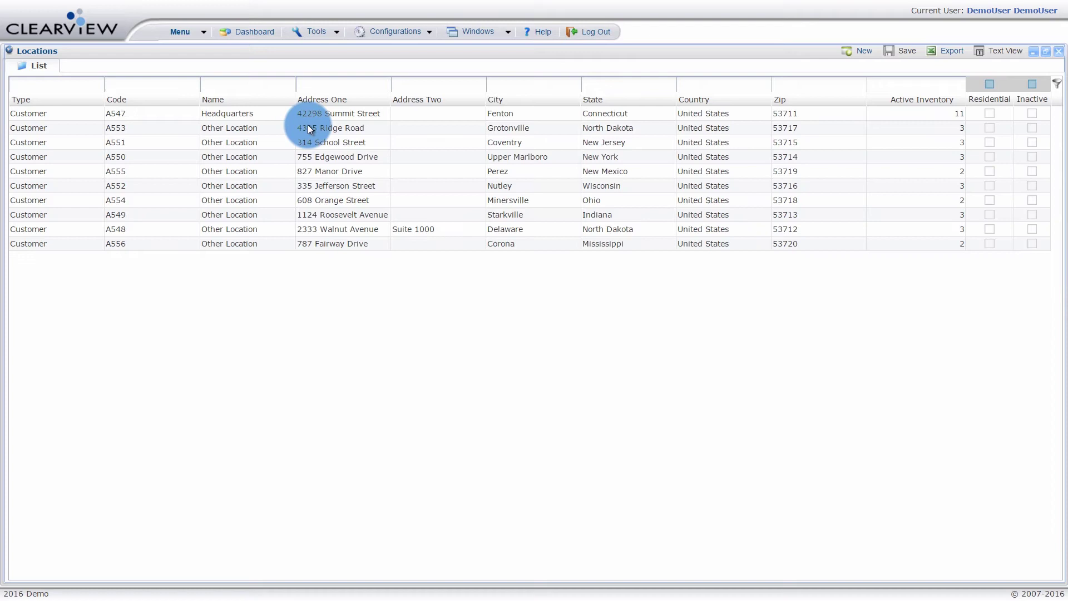
double_click(133, 128)
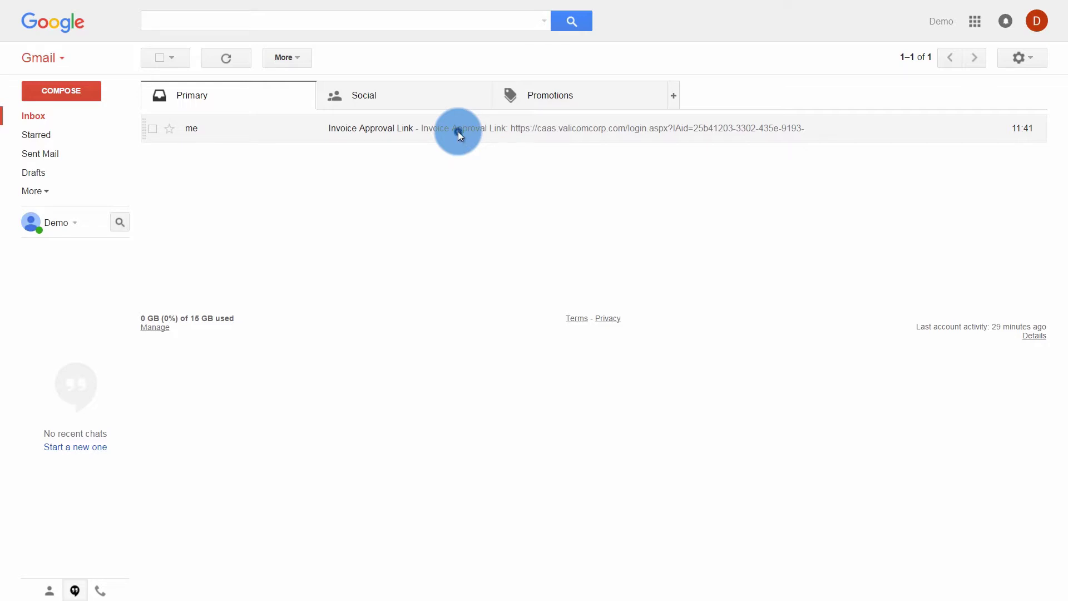
- In Gmail, open the "Invoice Approval Link" email and follow its approval link
left_click(458, 131)
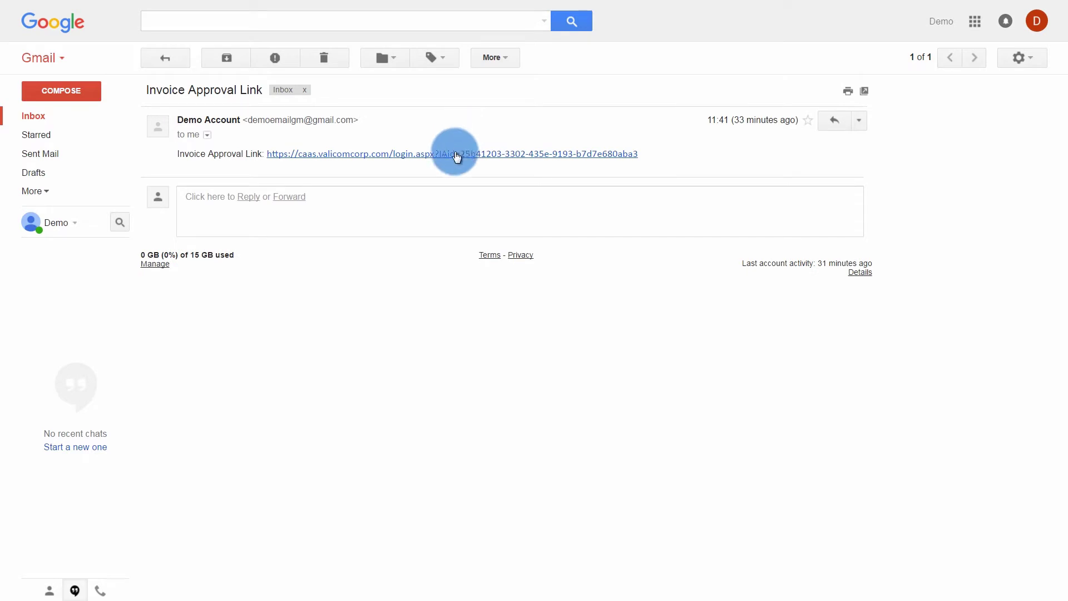
left_click(455, 153)
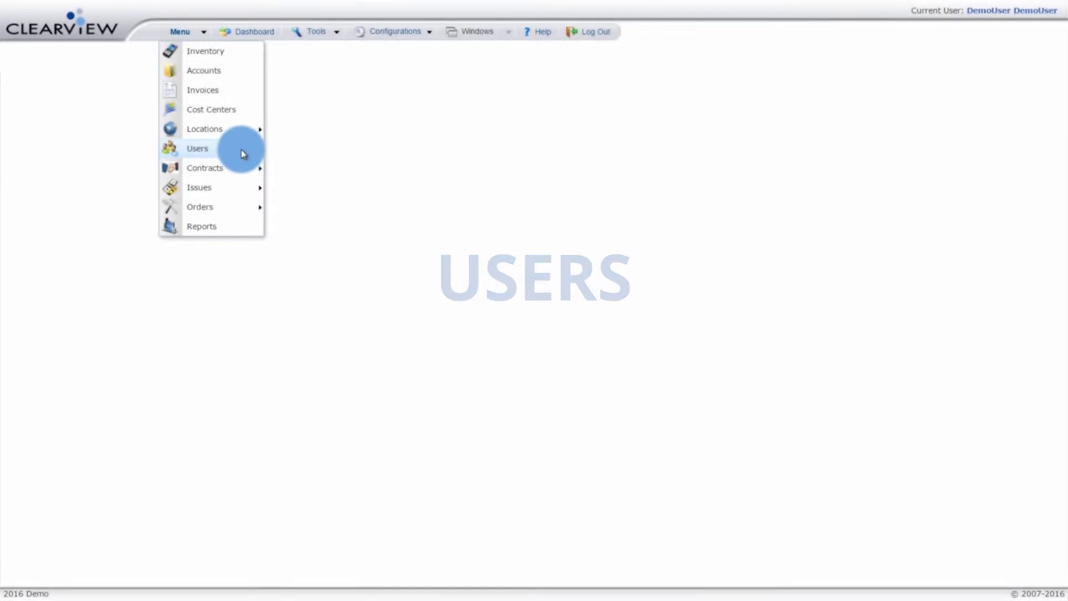
- Open the first user's record in Users, and view the system user access settings and the option for adding cost center access
left_click(242, 150)
double_click(236, 113)
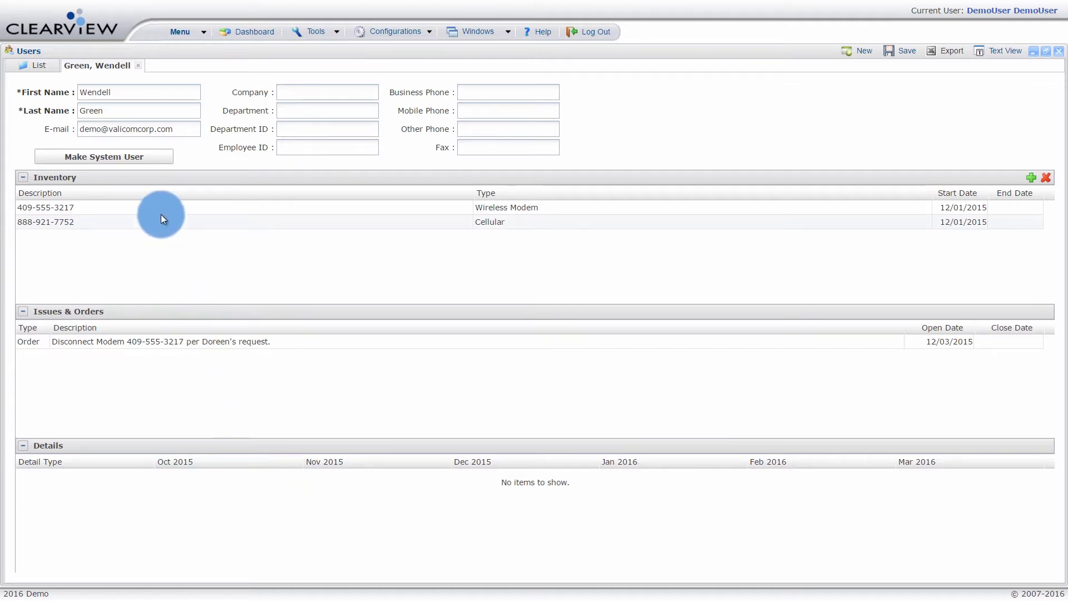
left_click(151, 159)
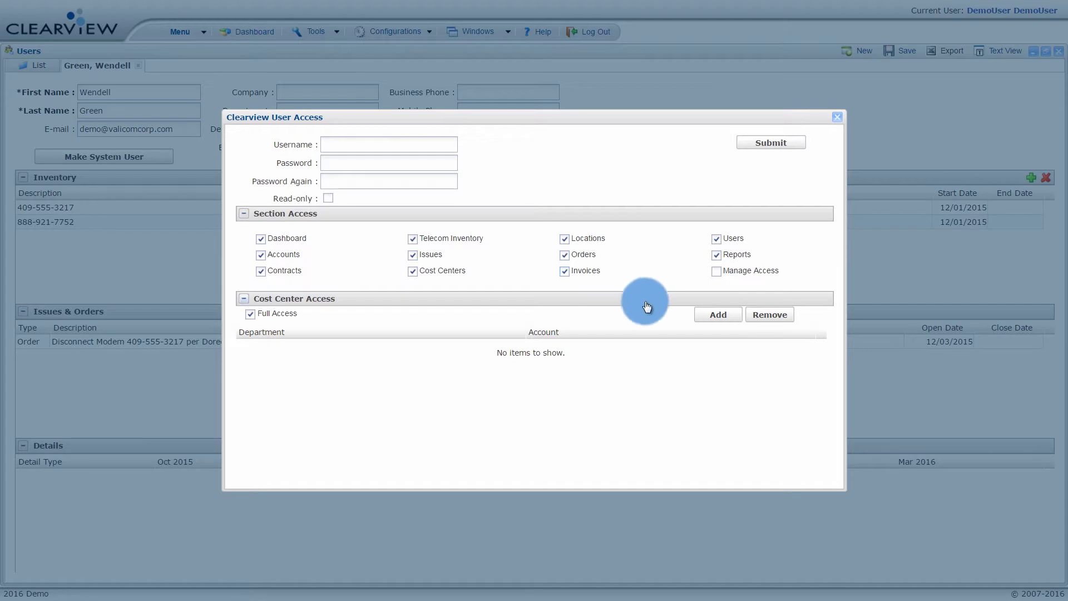
left_click(712, 315)
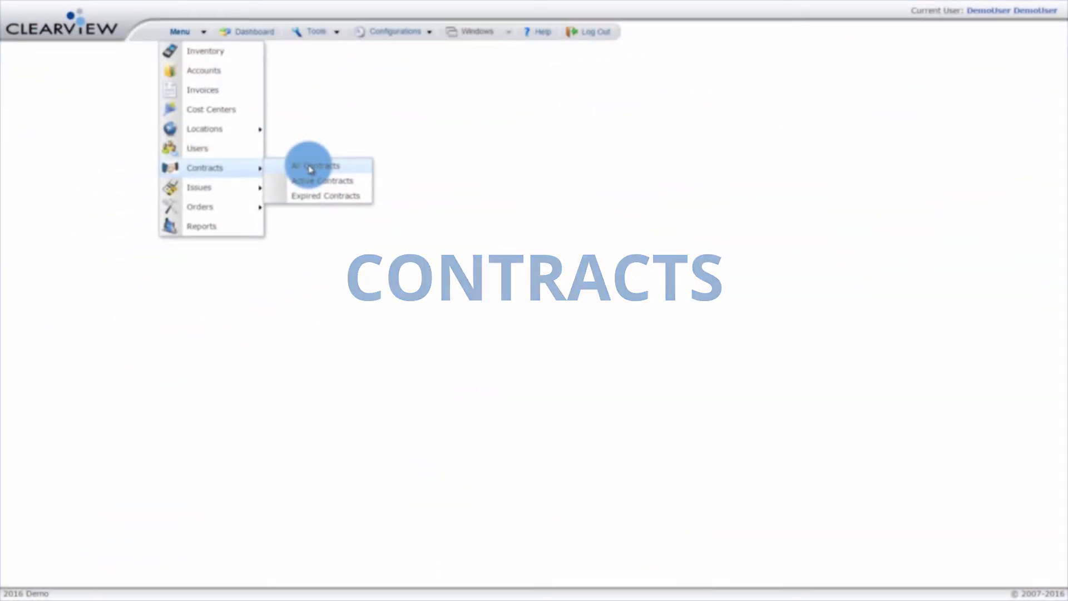
- List all contracts and open the AT&T ABN contract record
left_click(310, 167)
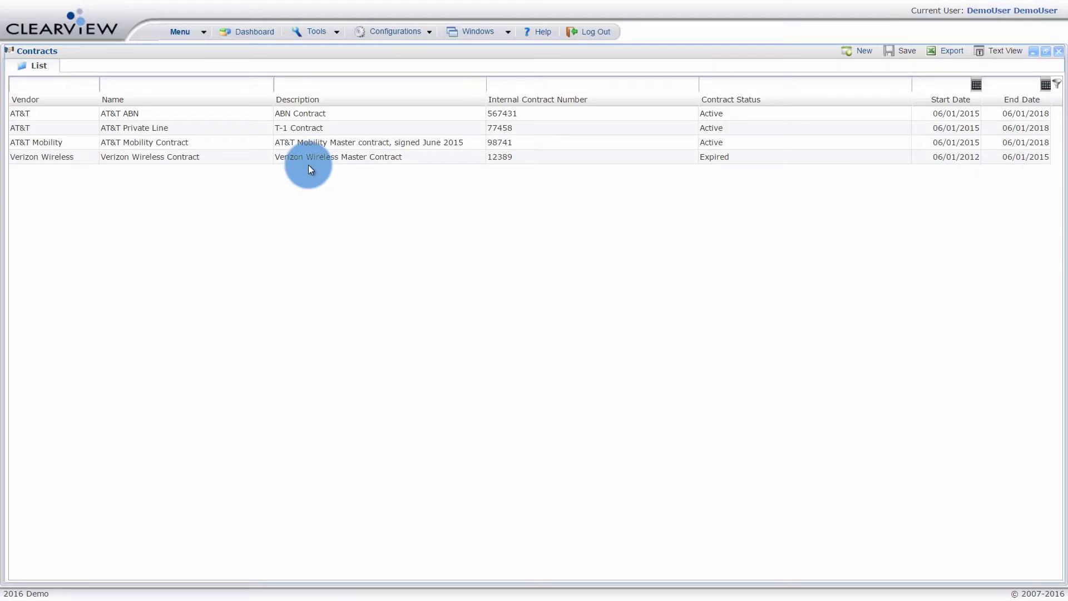
left_click(331, 118)
double_click(332, 117)
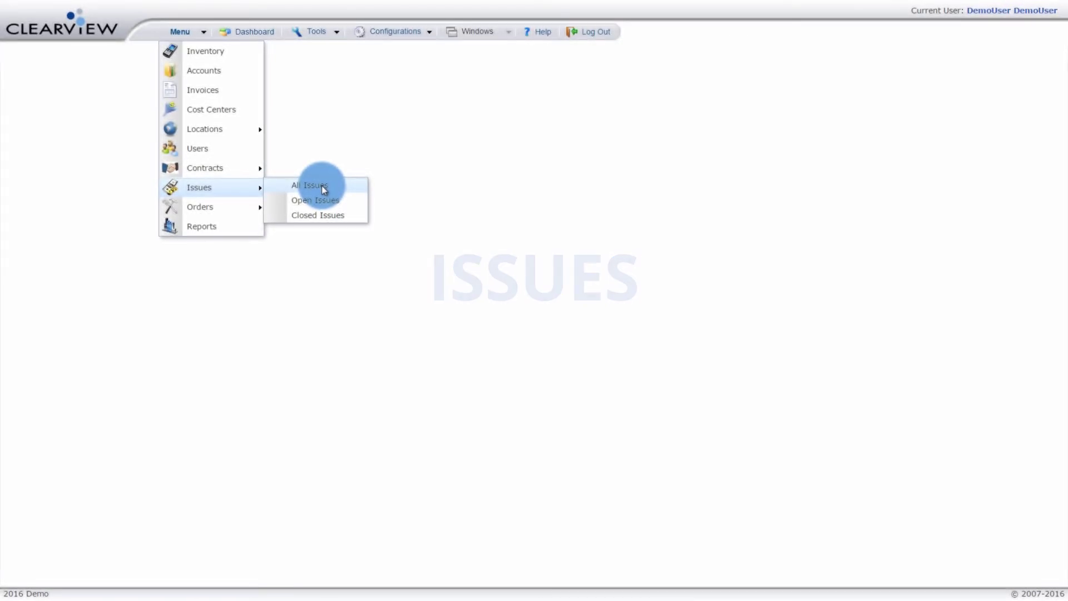
- List all issues and open the AT&T Billing/Records issue about the discounted rate not billing
left_click(322, 187)
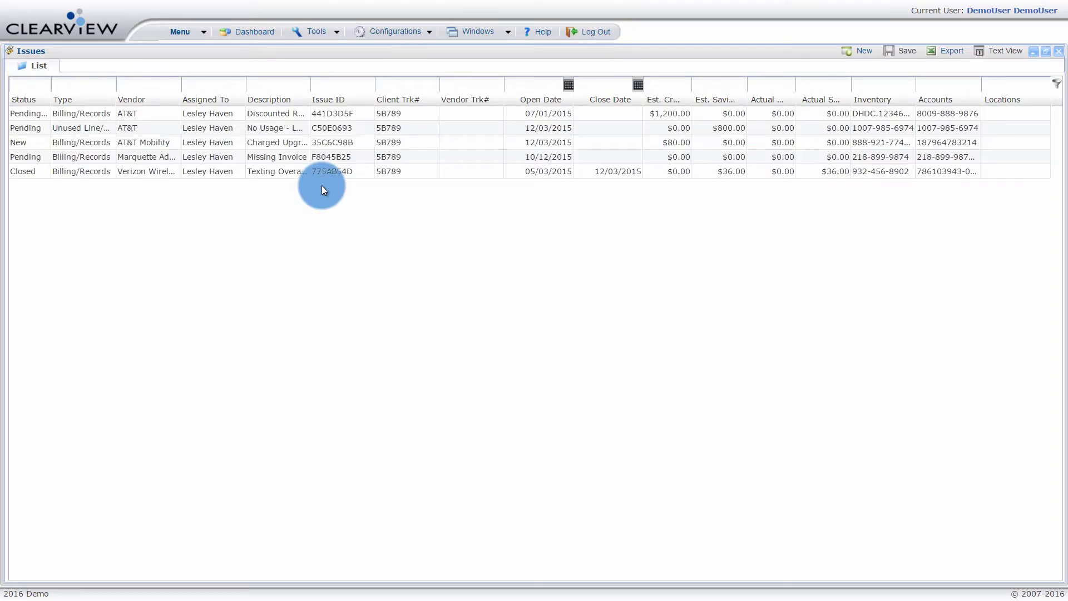
left_click(223, 114)
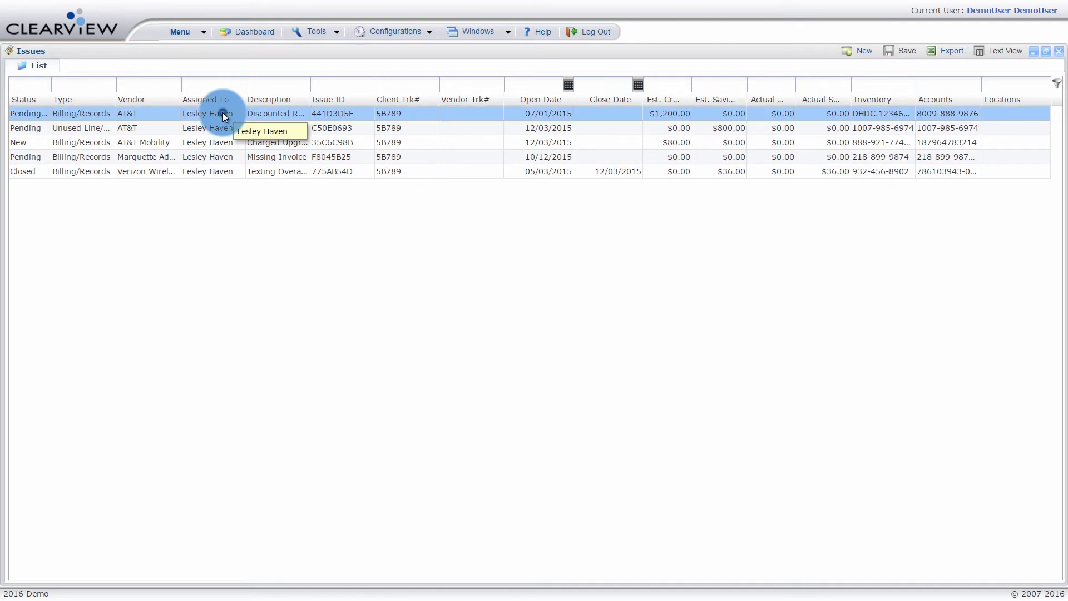
double_click(223, 113)
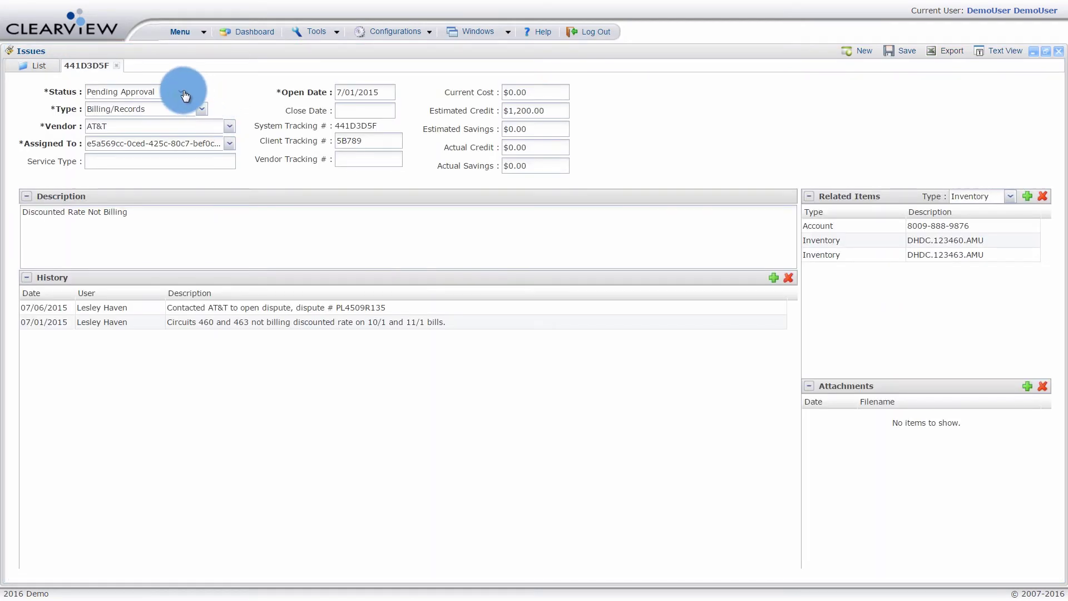
- View the available status, type and assignee choices of the open issue without changing them
left_click(183, 91)
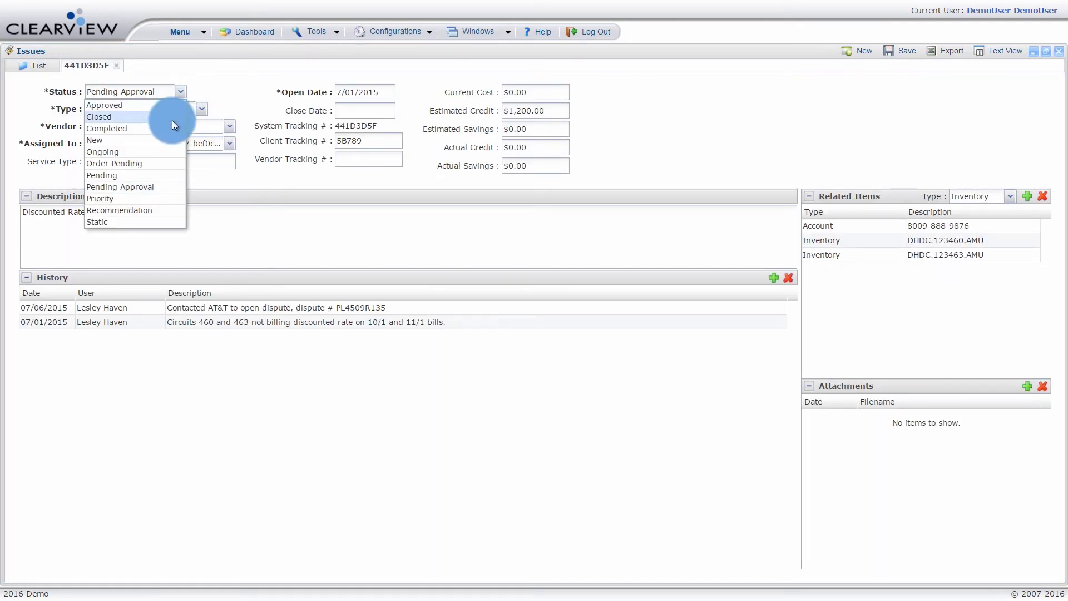
left_click(178, 93)
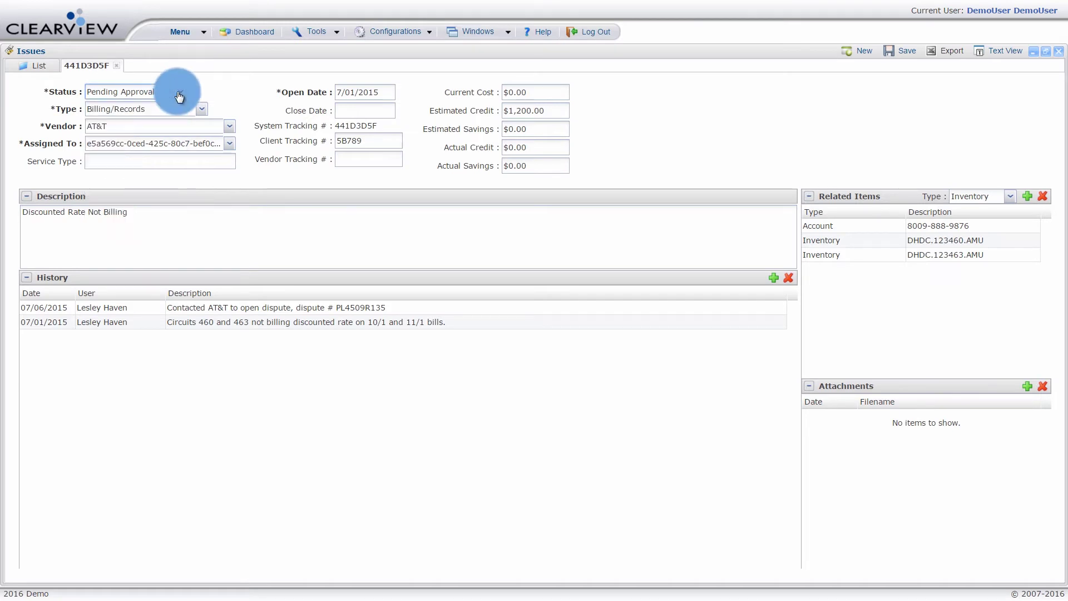
left_click(202, 110)
left_click(204, 115)
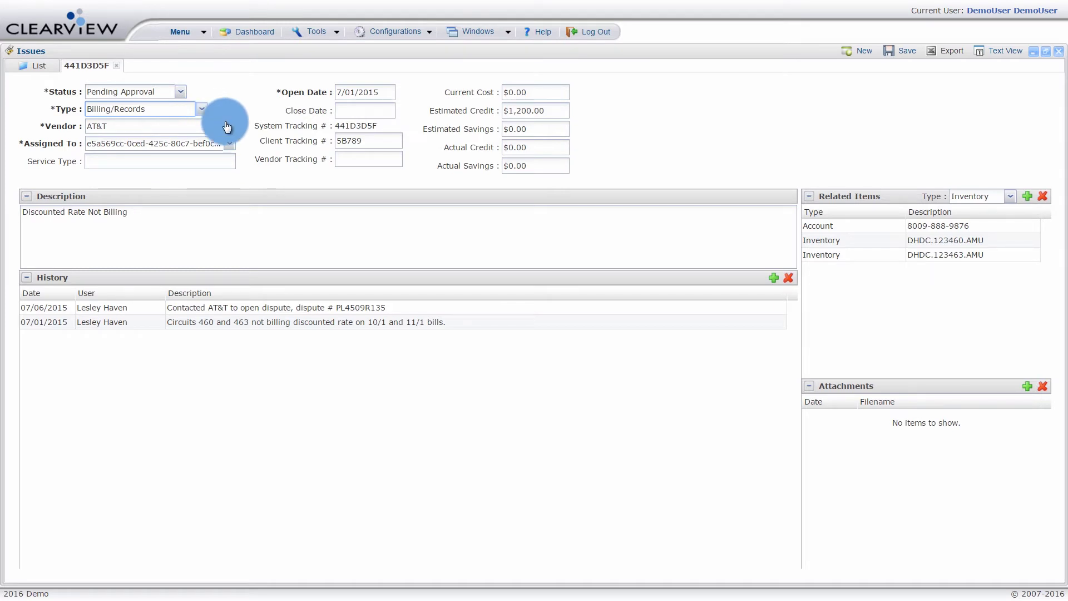
left_click(233, 143)
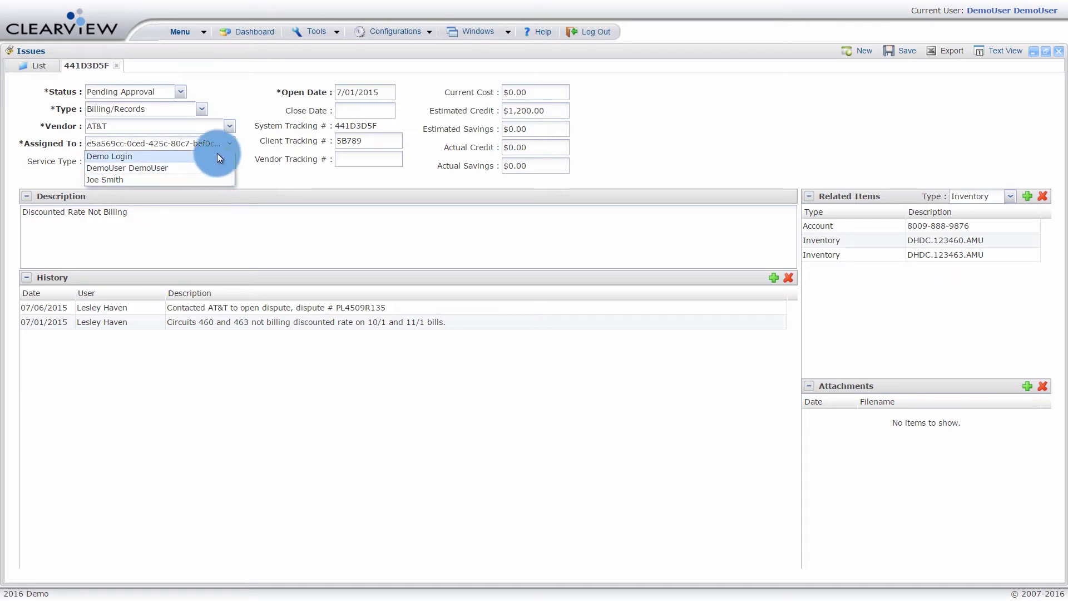
left_click(227, 144)
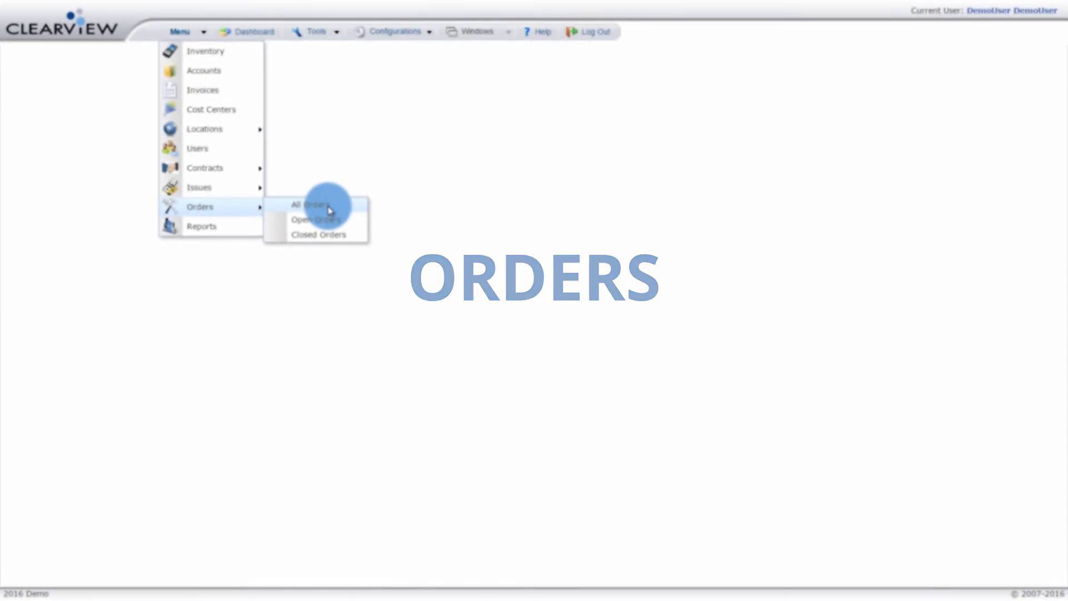
- List all orders and open the Verizon Wireless data order for disconnecting a modem
left_click(328, 206)
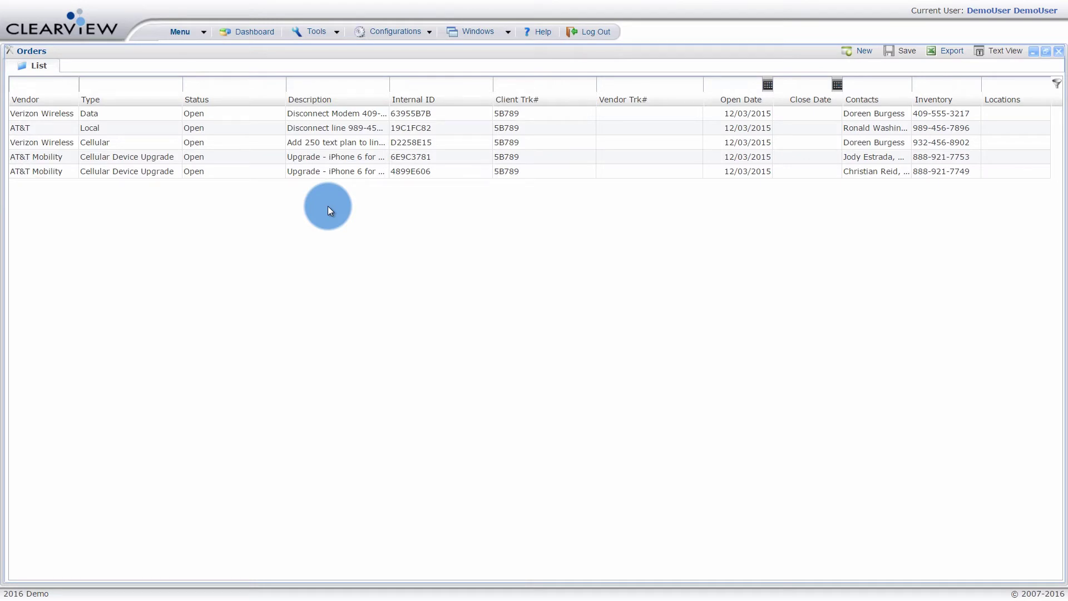
double_click(132, 110)
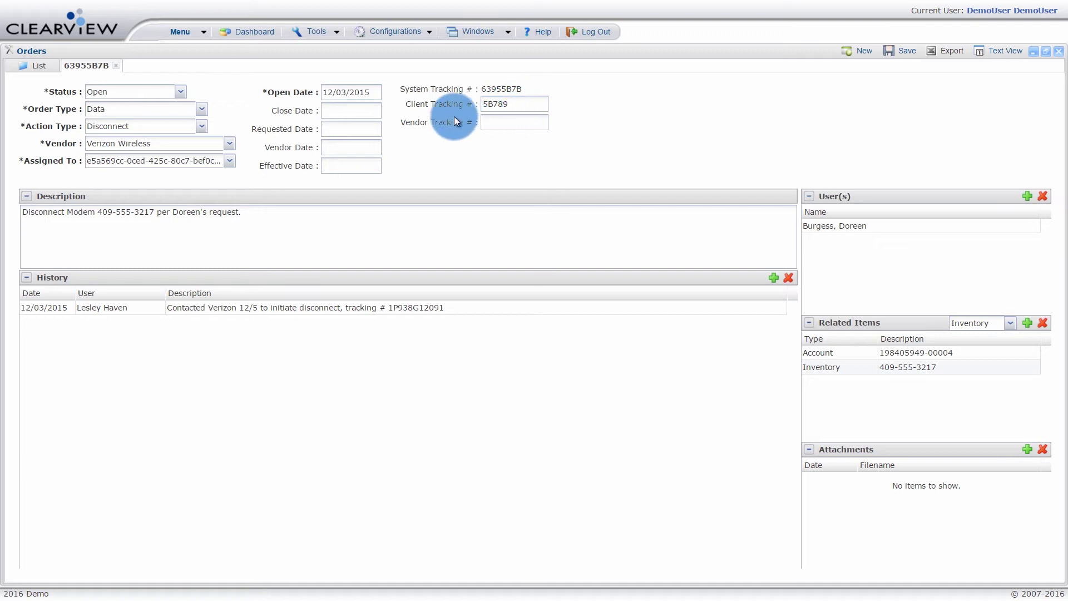
- View the available status, order type and action type choices of the open order without changing them
left_click(182, 95)
left_click(183, 94)
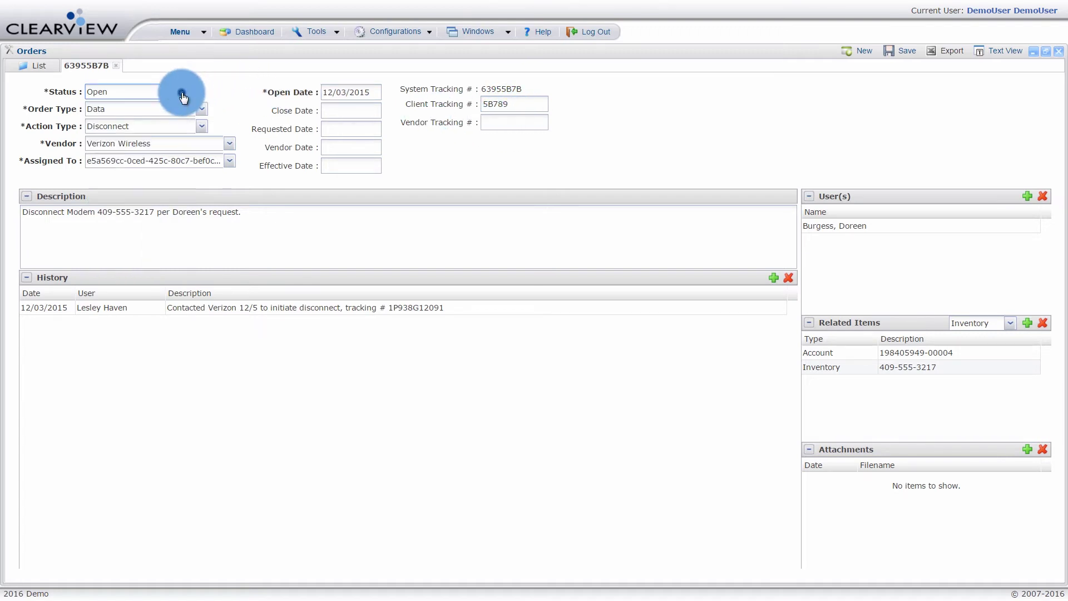
left_click(202, 110)
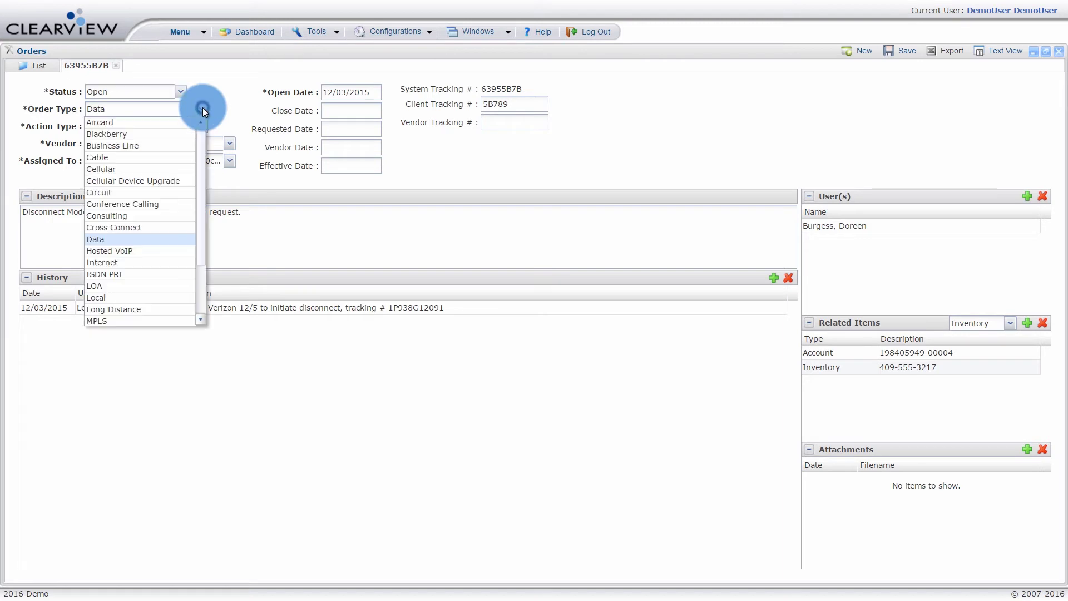
left_click(202, 110)
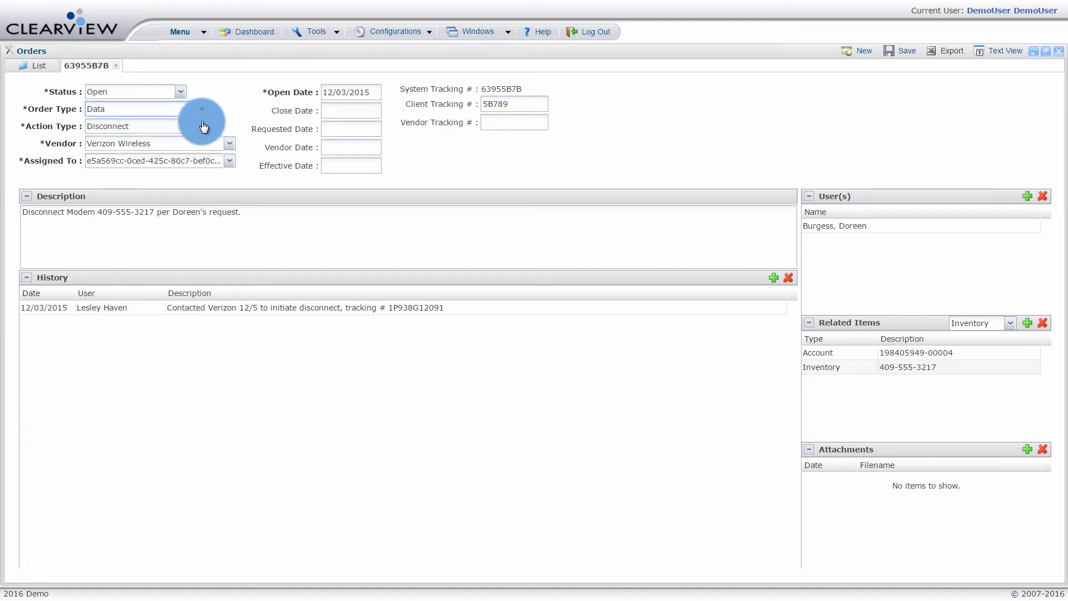
left_click(203, 128)
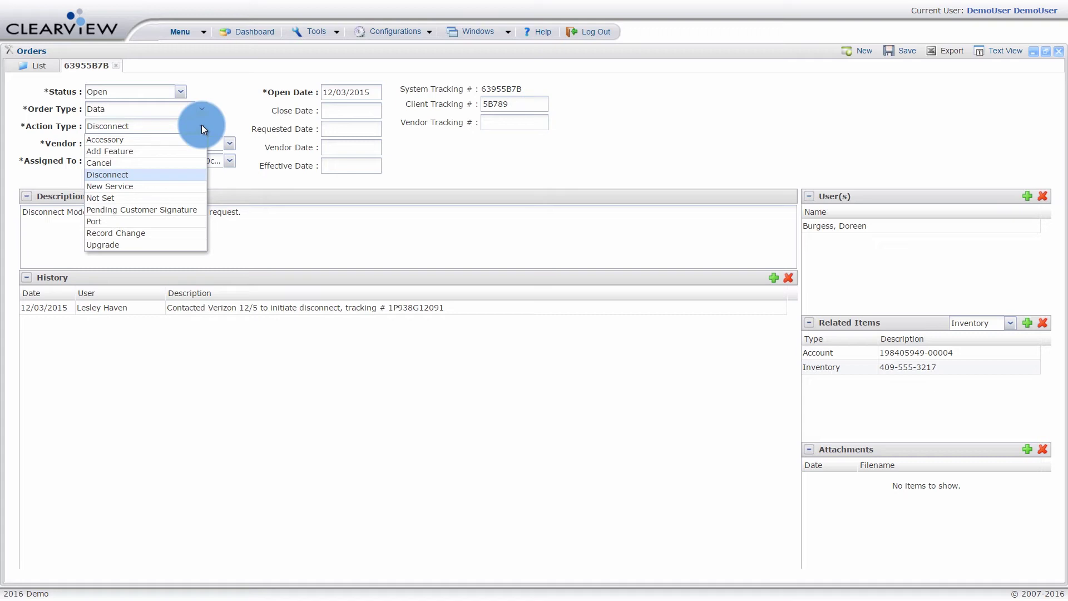
left_click(202, 126)
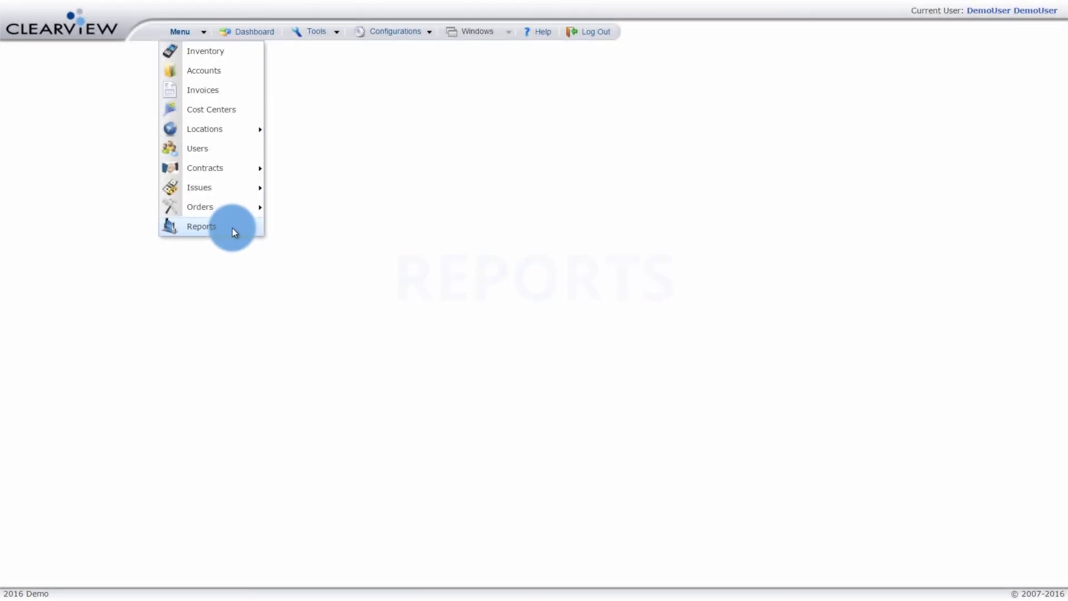
- Run the Closed Issues report with the Last Year date preset and download the resulting file
left_click(232, 228)
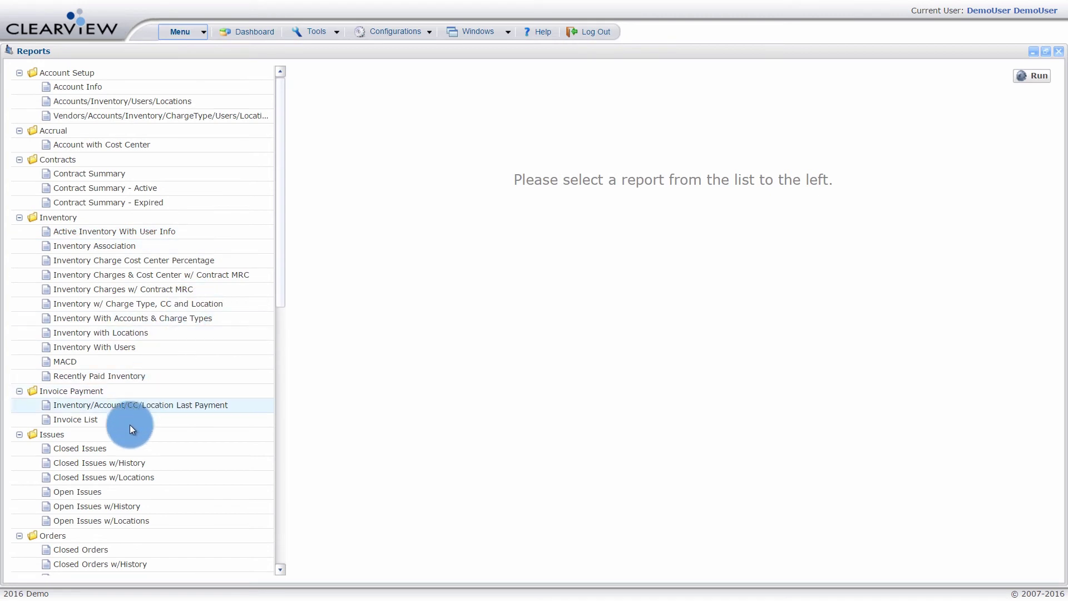
left_click(109, 448)
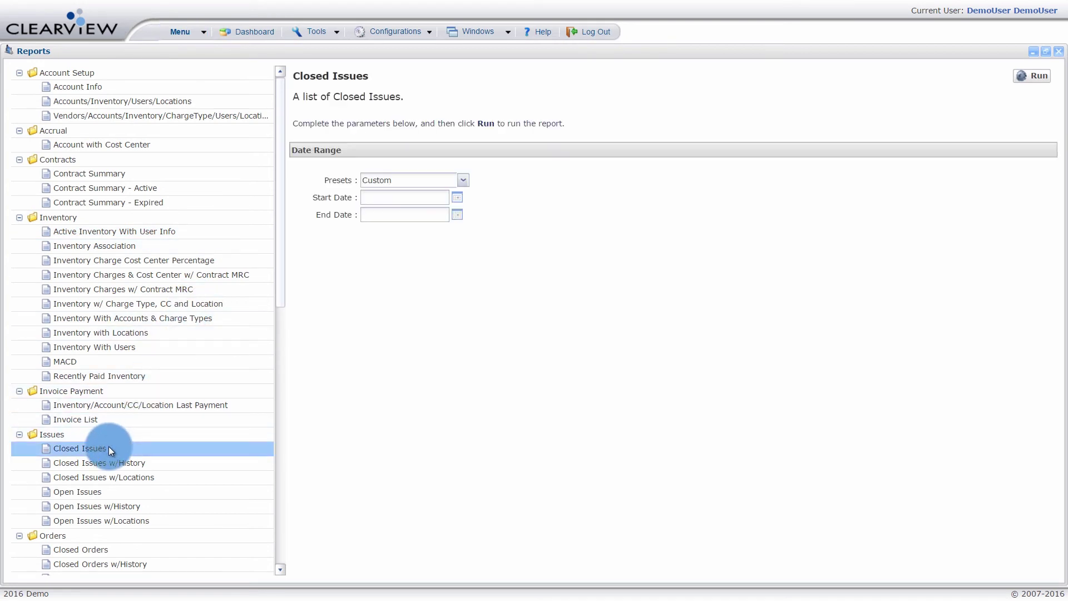
left_click(462, 179)
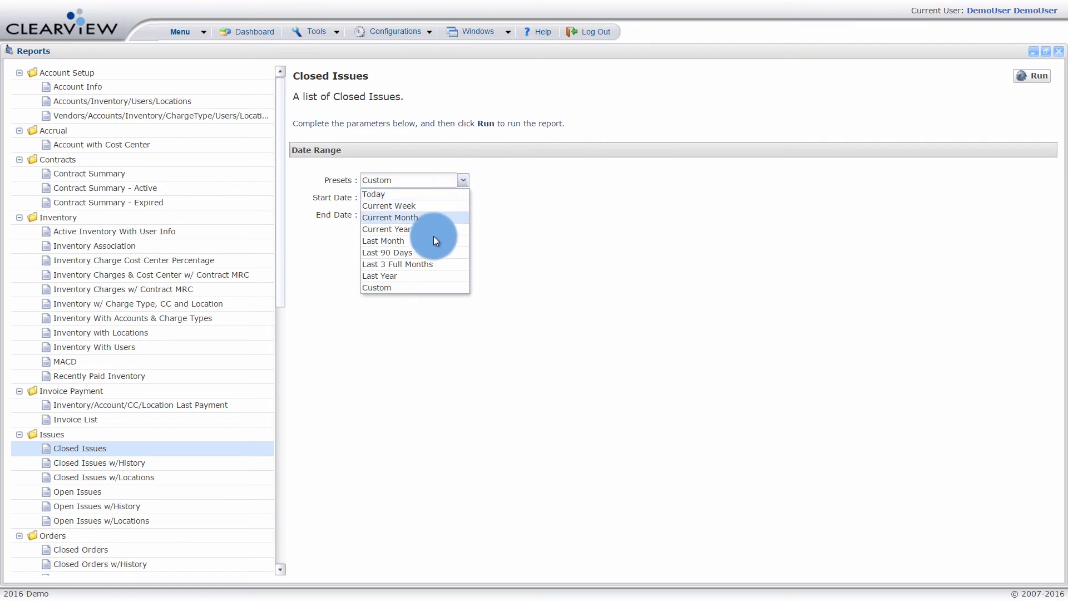
left_click(418, 274)
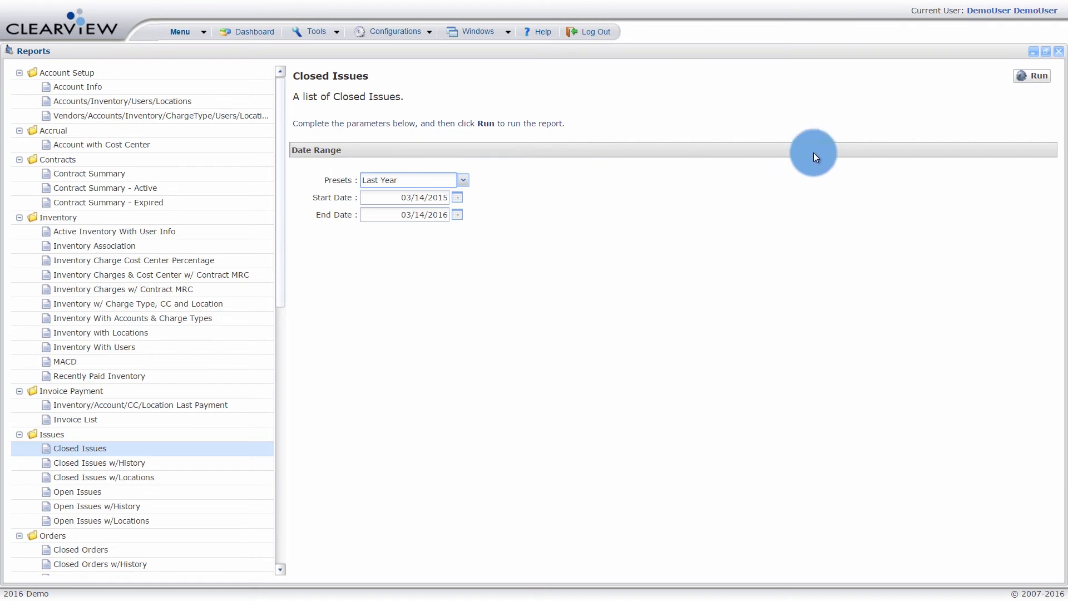
left_click(1038, 81)
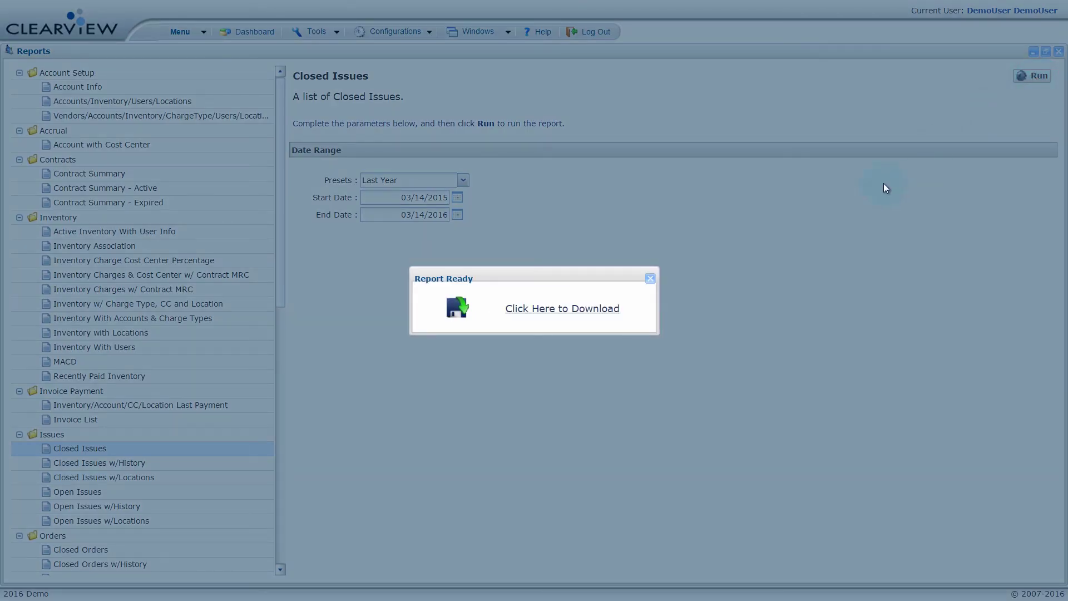
left_click(529, 309)
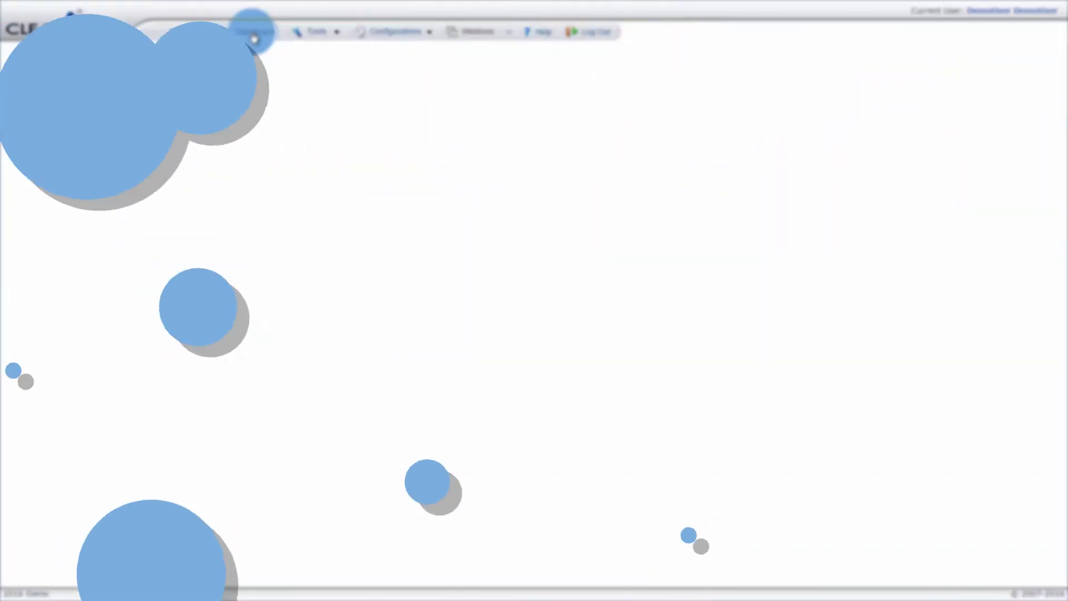
- Open the dashboard, view the widgets available to add, including Issues & Savings and Vendor, and close the dashboard
left_click(254, 33)
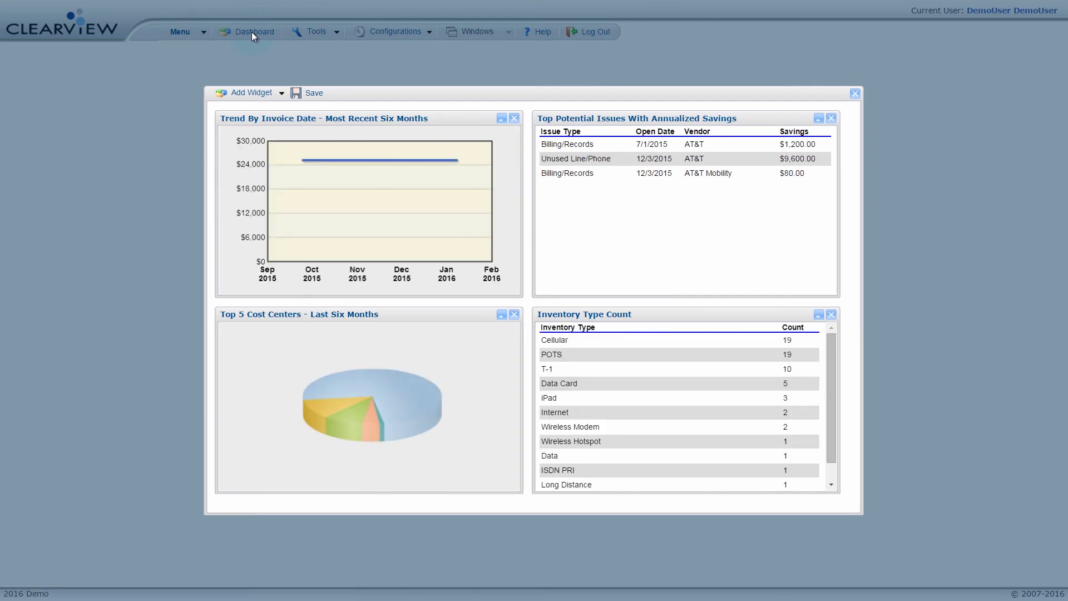
left_click(269, 92)
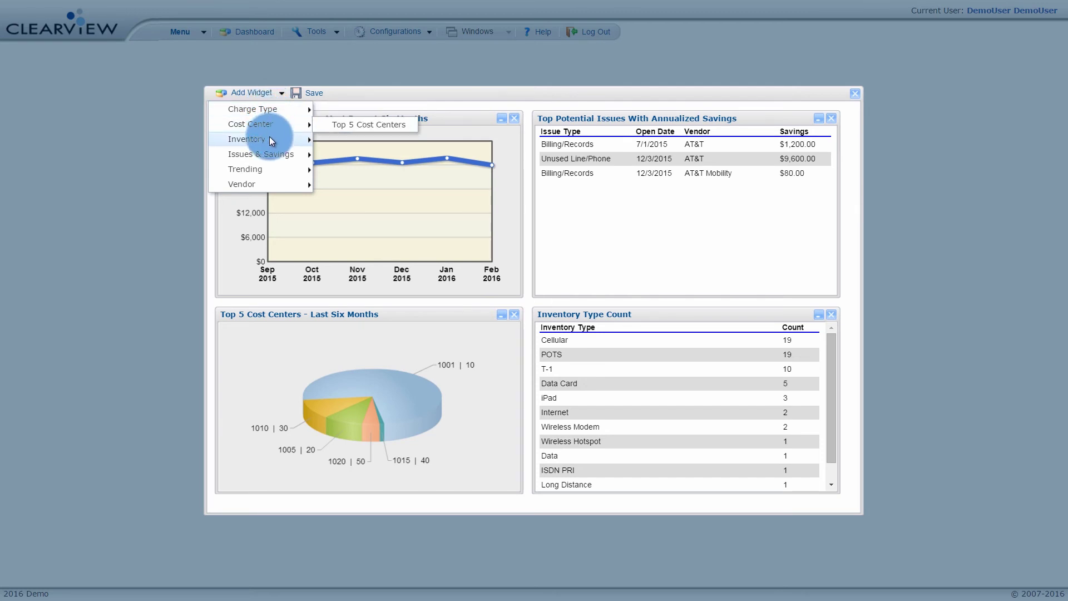
mouse_move(267, 150)
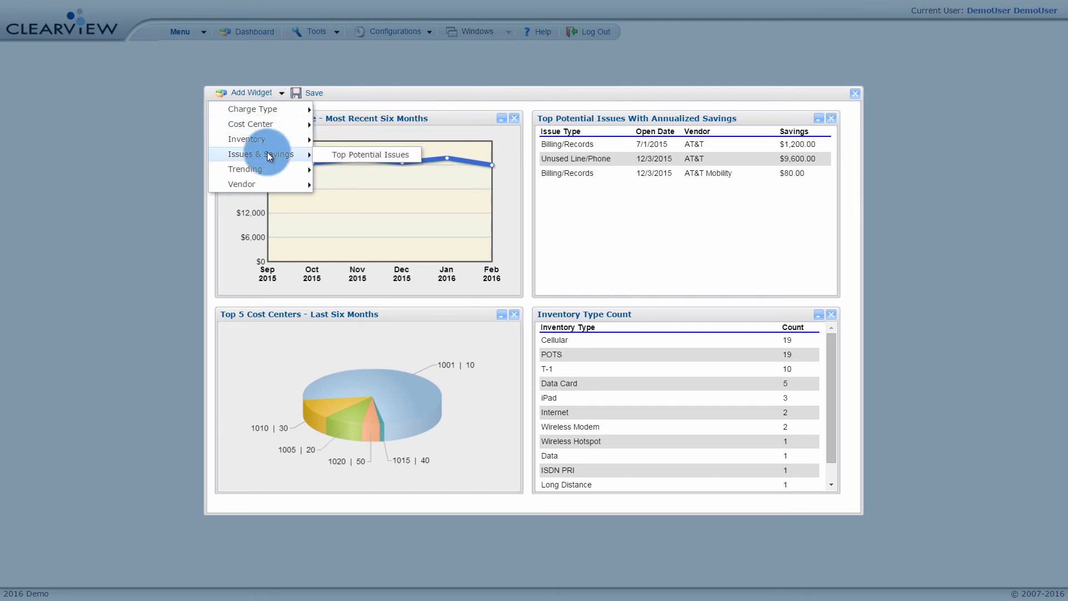
mouse_move(265, 184)
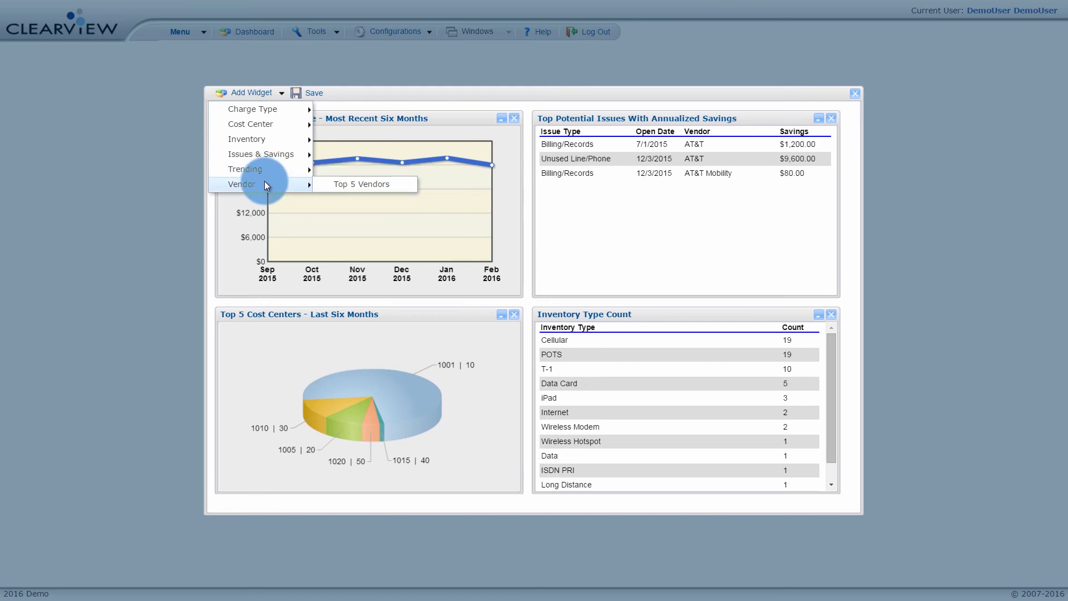
left_click(269, 93)
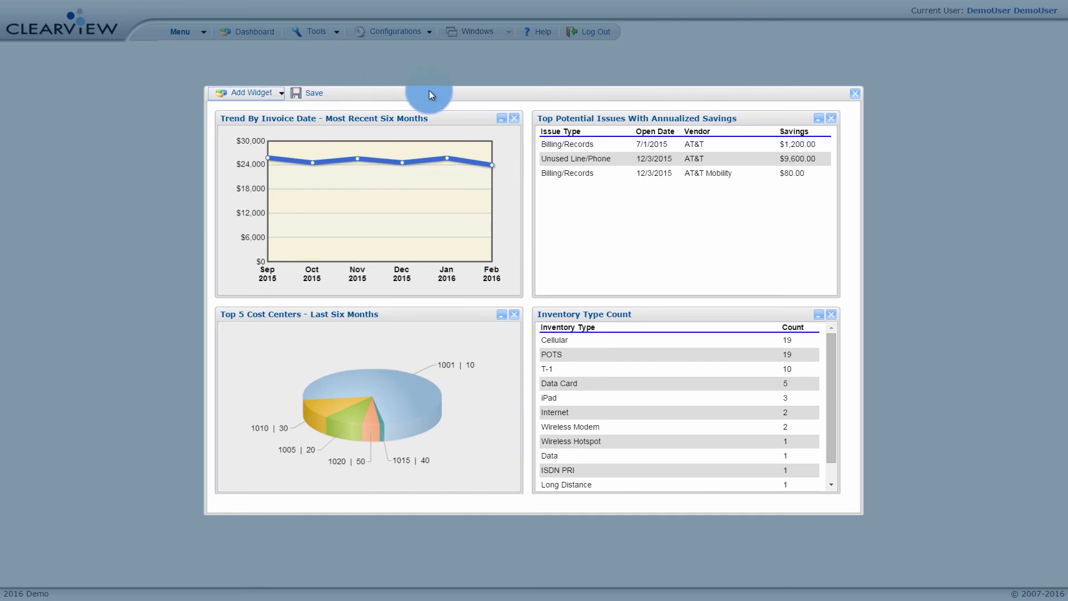
left_click(852, 98)
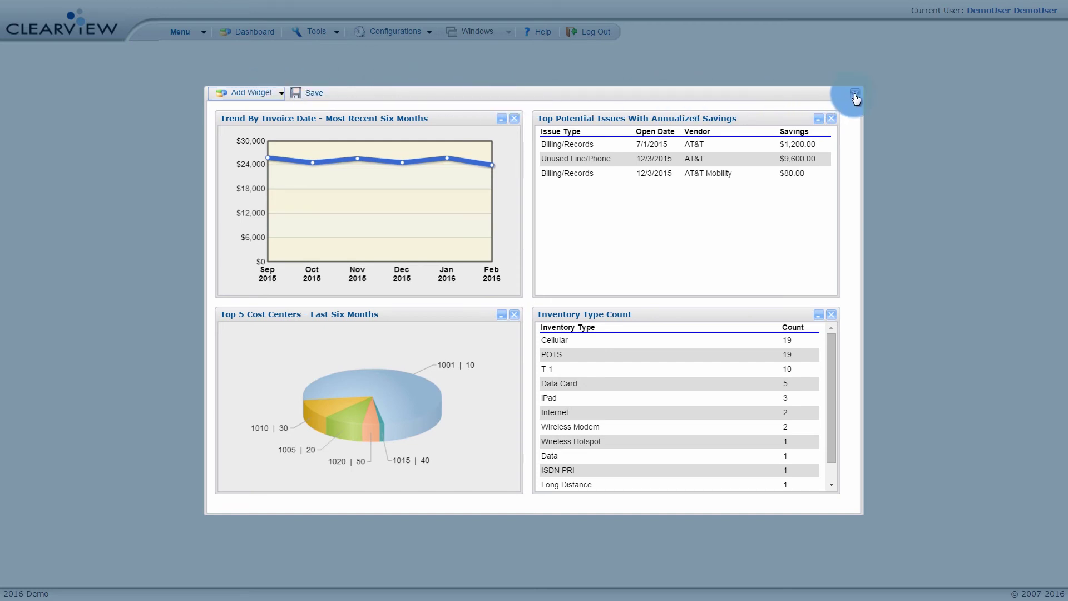
- Save the current arrangement of the Accounts, Users and Issues windows as a configuration named Demo
left_click(418, 37)
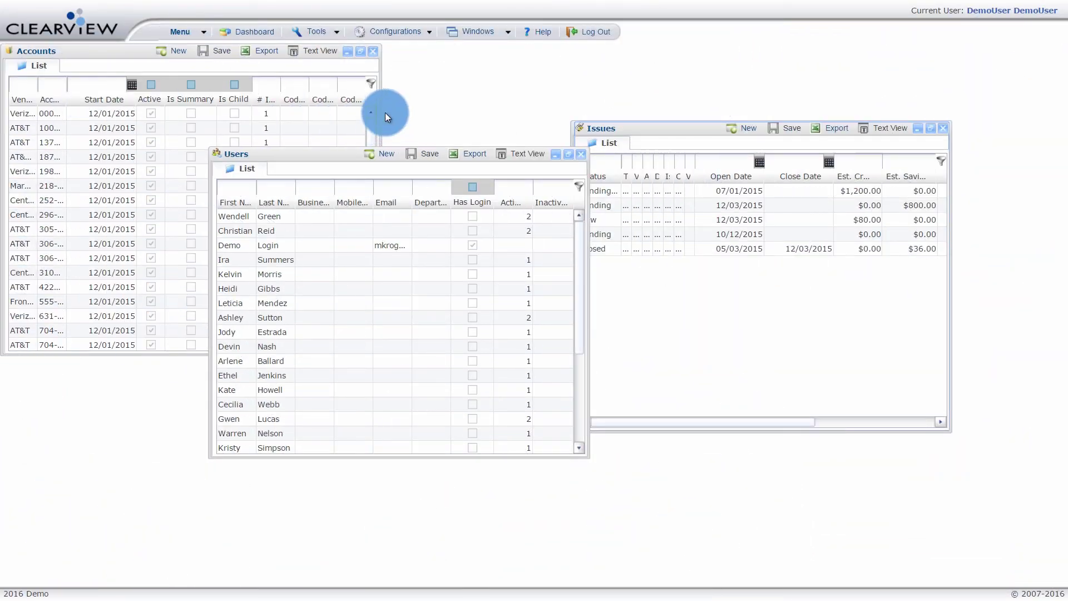
left_click(426, 33)
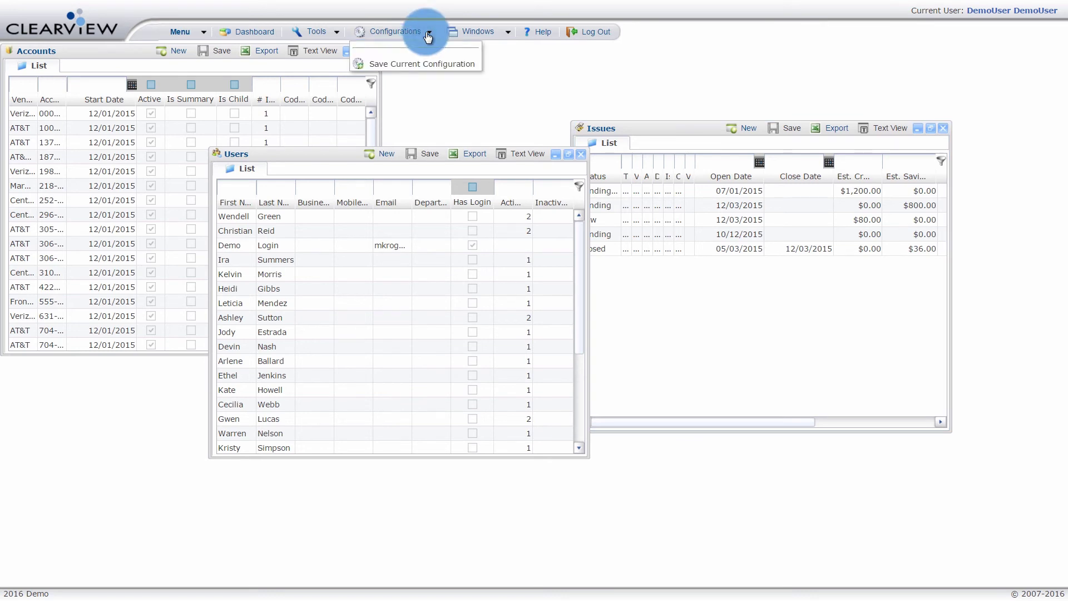
left_click(415, 59)
type("Demo")
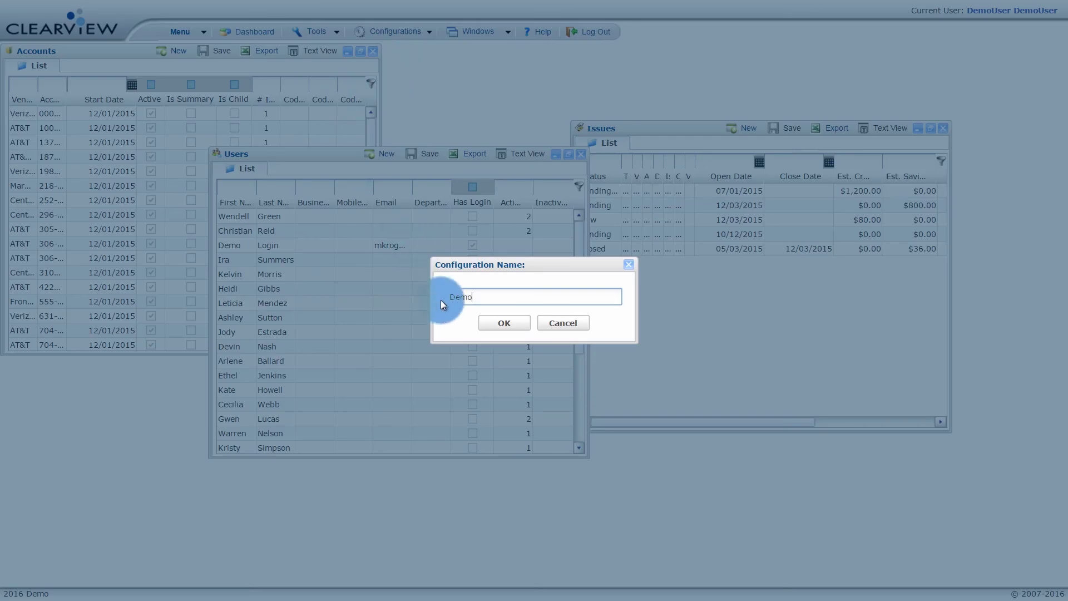
left_click(504, 322)
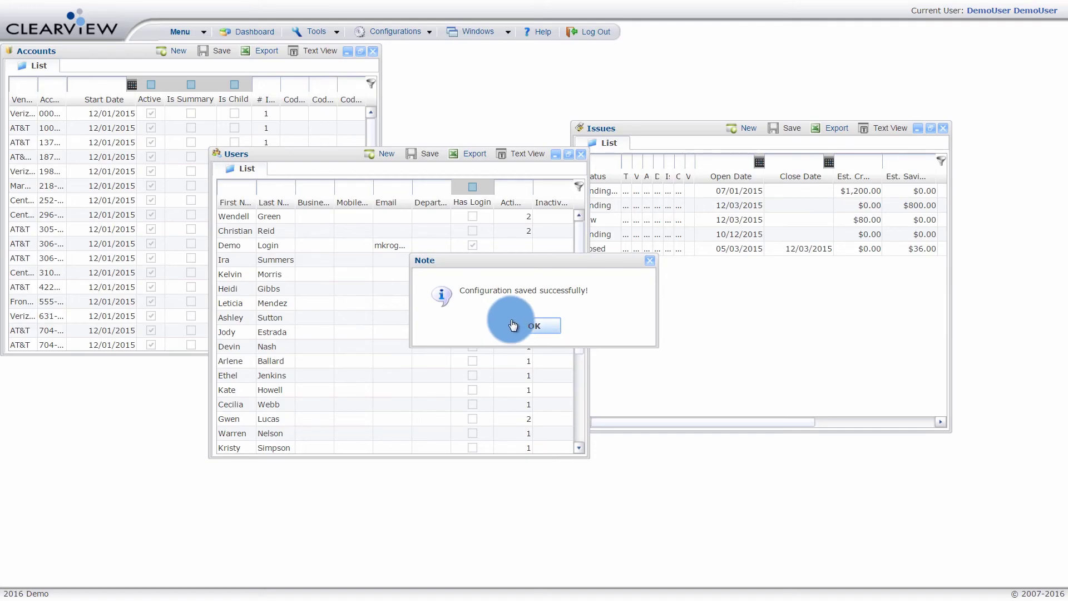
left_click(509, 323)
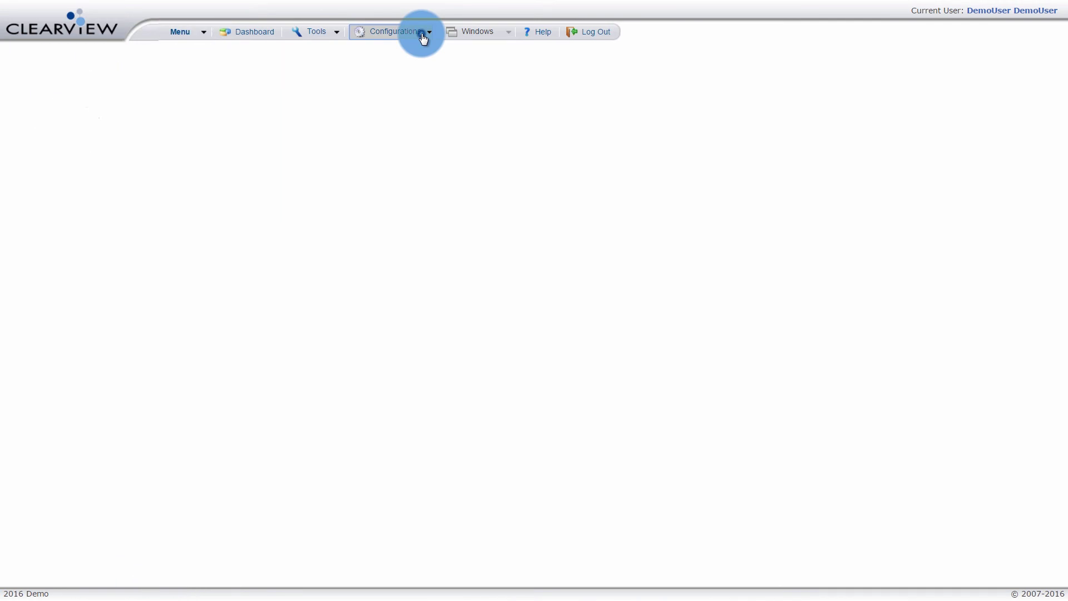
- Load the saved Demo configuration and reopen the list of saved configurations
left_click(423, 37)
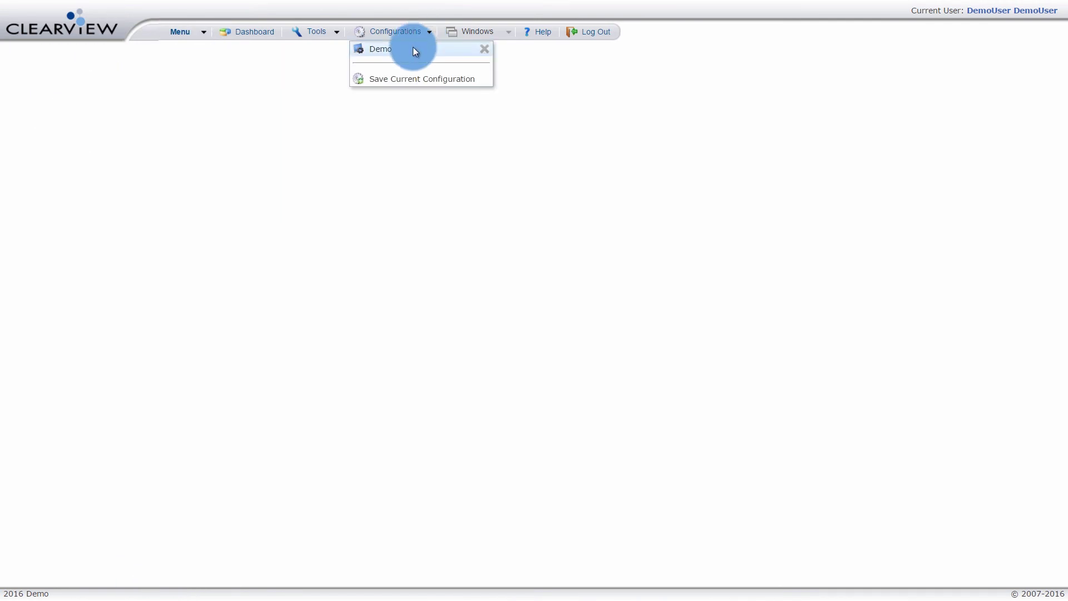
left_click(413, 48)
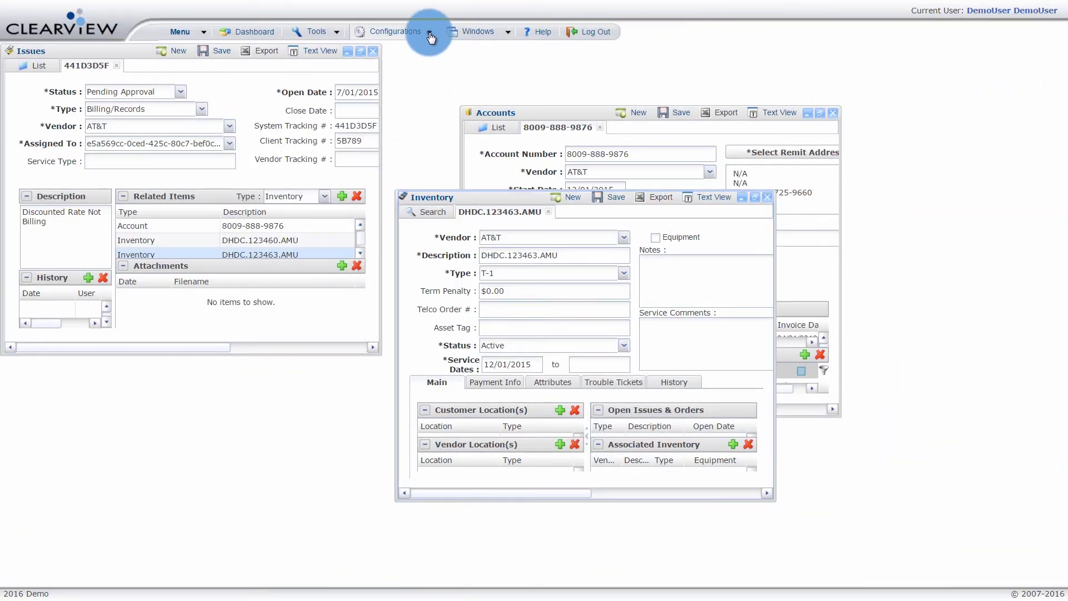
left_click(430, 34)
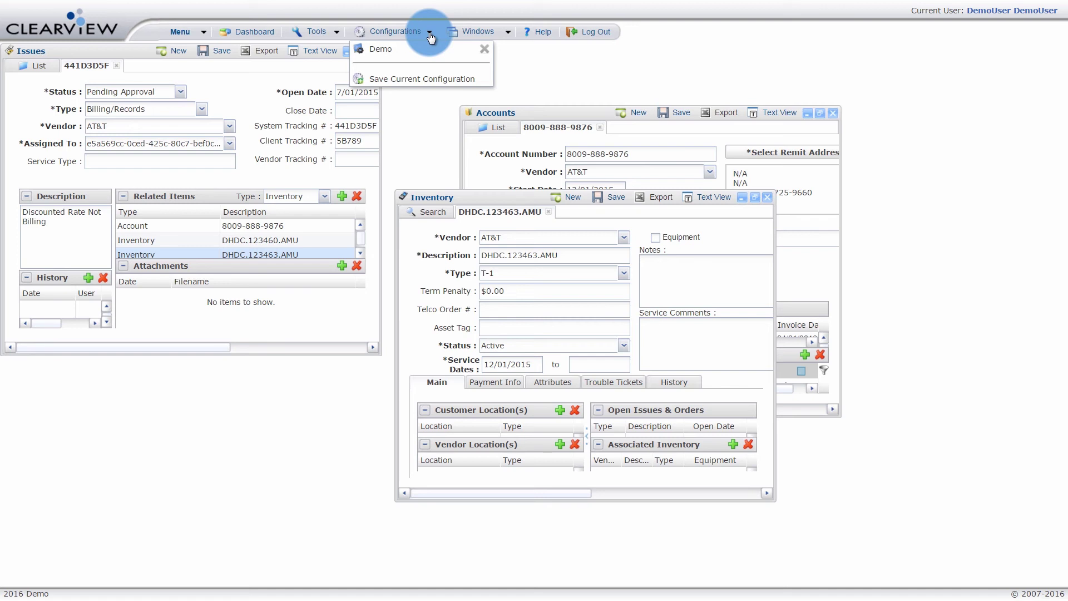
- Save the current arrangement of the Issues, Accounts and Inventory windows as a configuration named Issue and load that configuration
left_click(426, 79)
type("Issue")
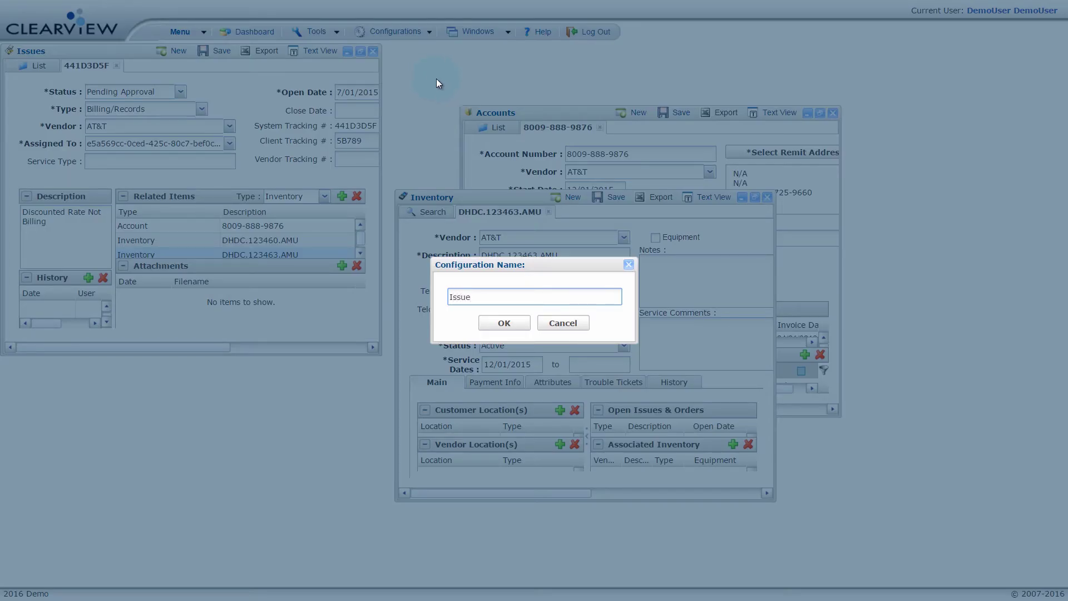
left_click(505, 320)
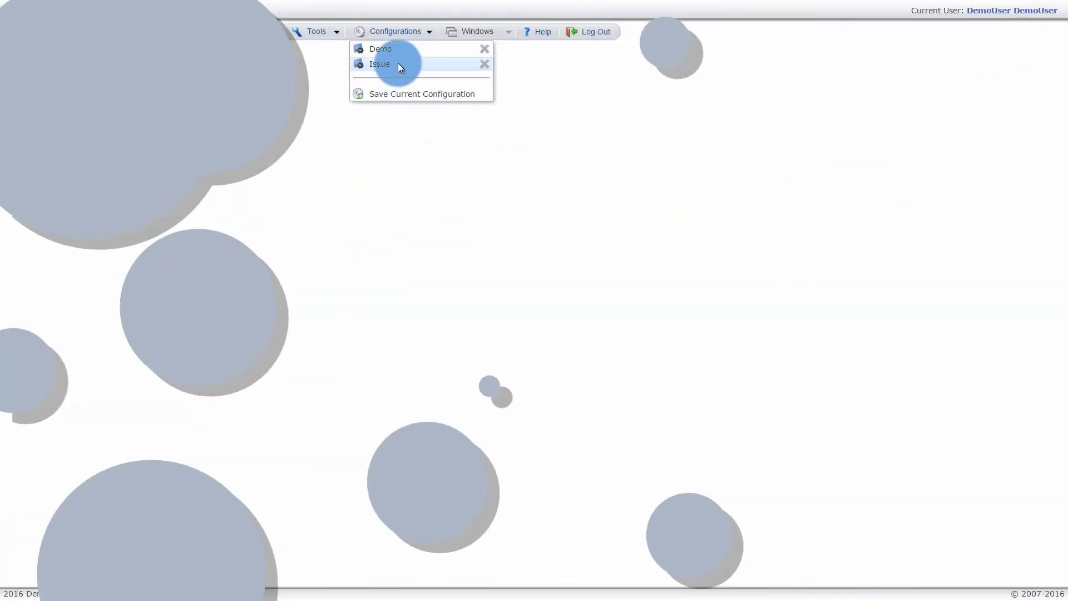
left_click(398, 64)
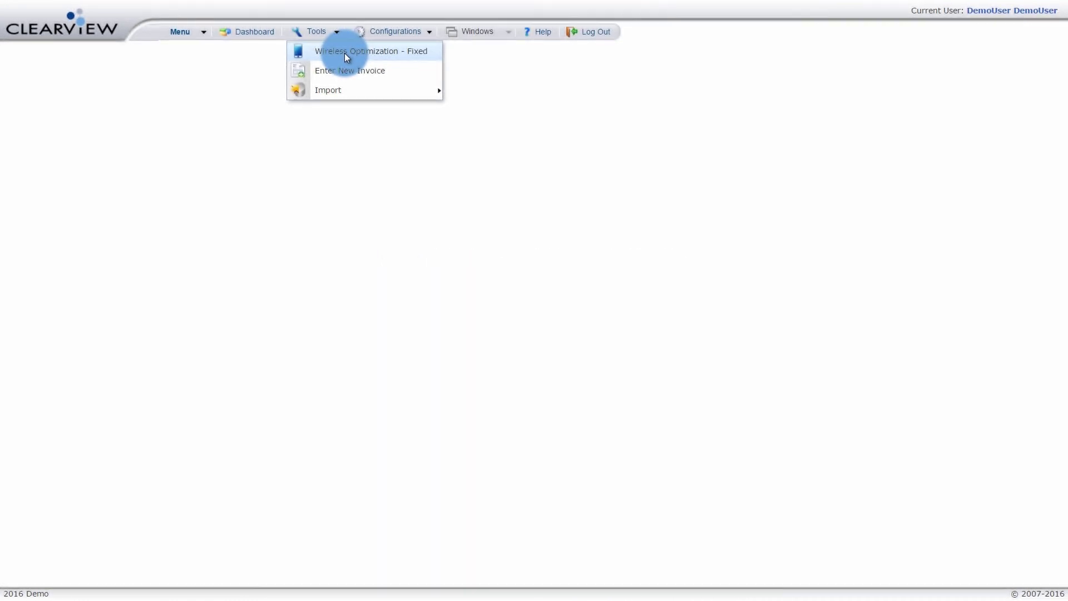
- Open the Wireless Optimization - Fixed tool
left_click(345, 54)
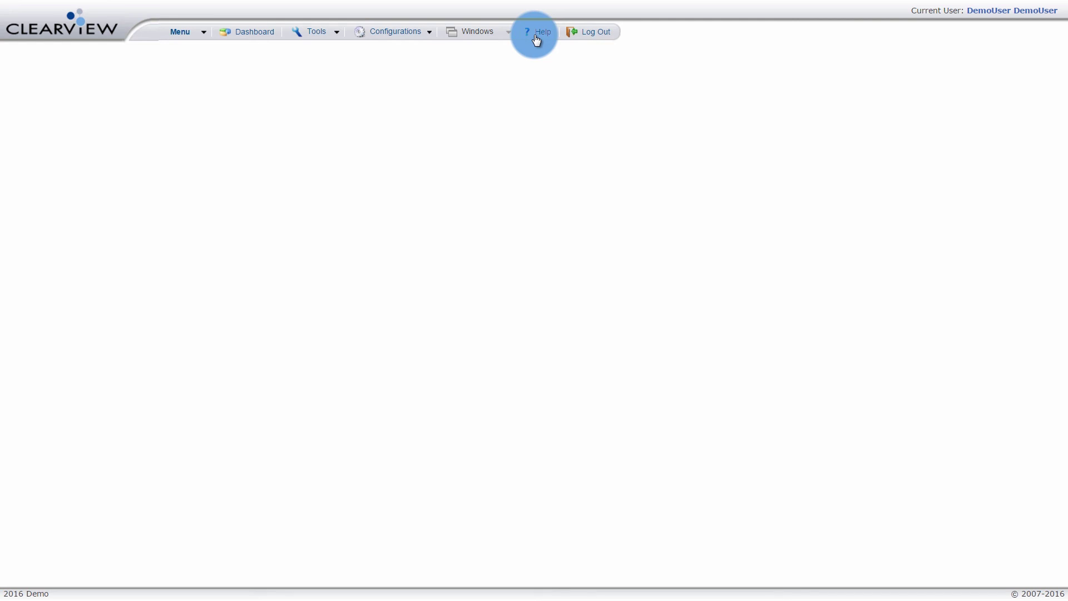
- Open the help system and view the Orders topics on adding attachments to an order and the Action Type definition
left_click(537, 39)
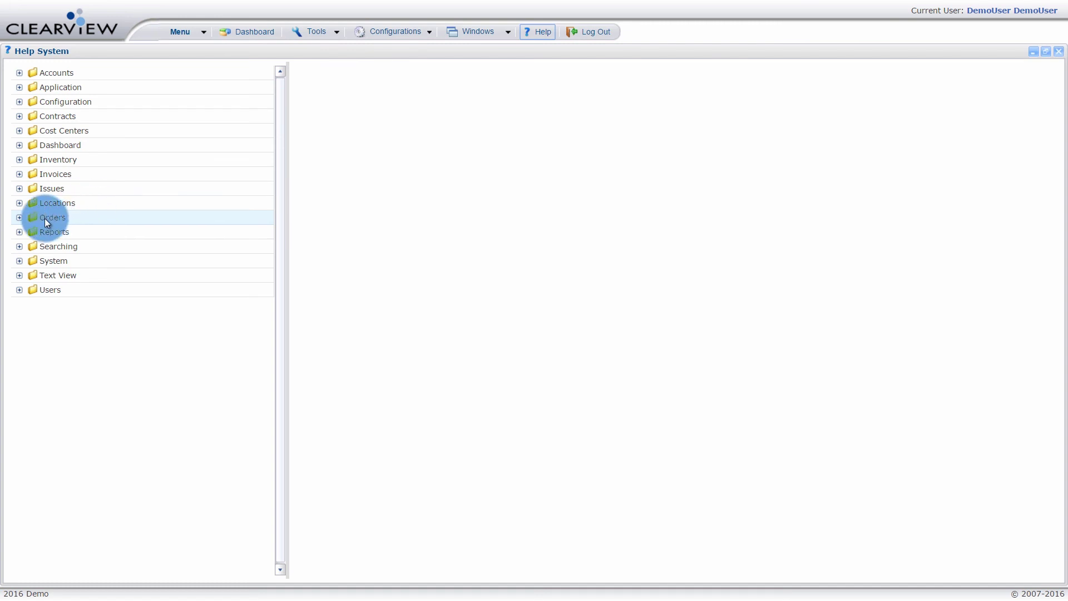
left_click(19, 217)
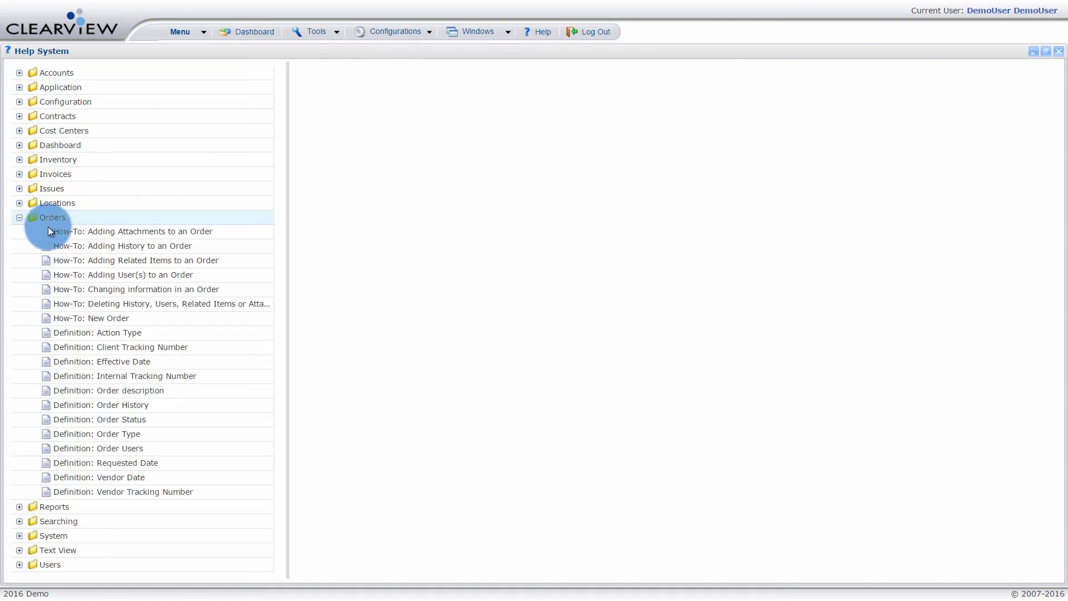
left_click(78, 234)
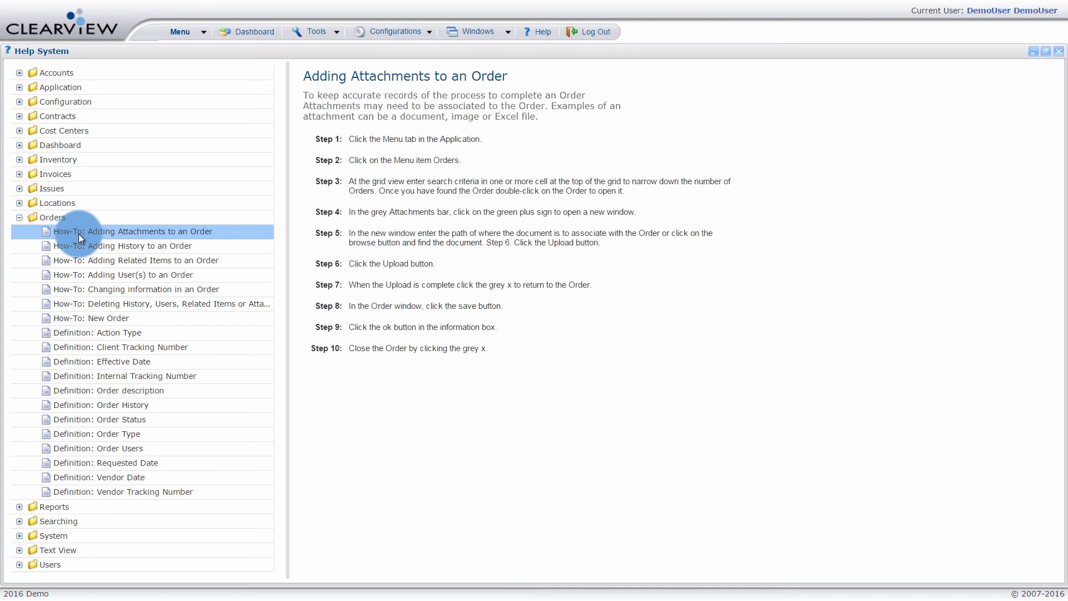
left_click(115, 332)
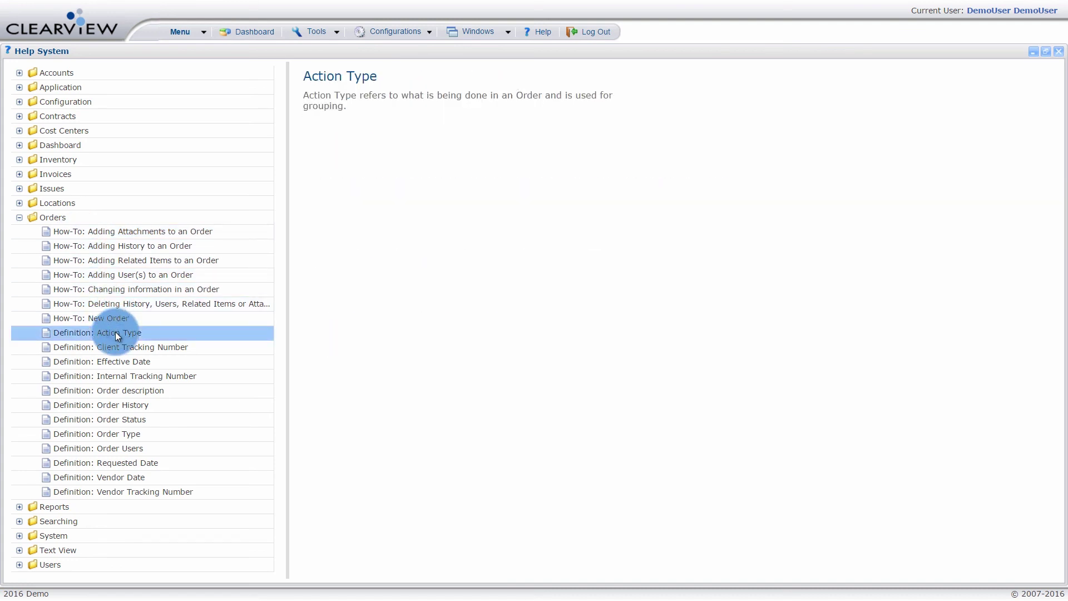